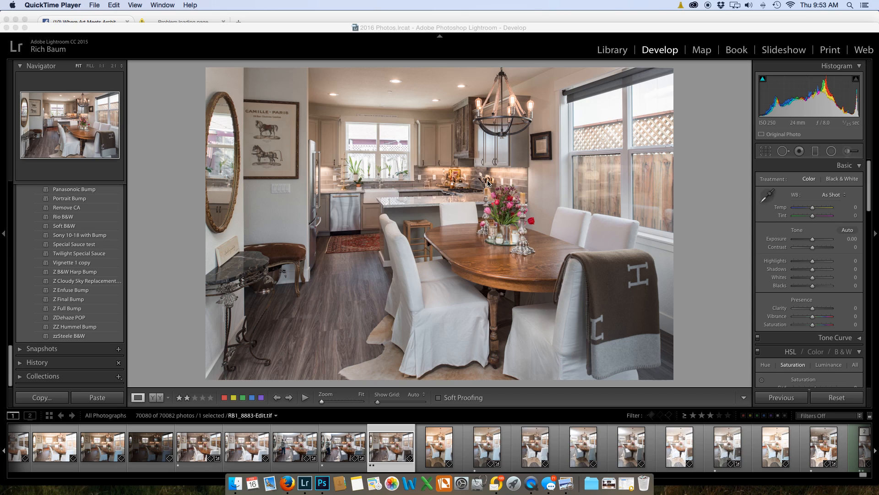
# - Switch to Lightroom and create a virtual copy of the kitchen and dining room photo RB1_8883-Edit.tif
pyautogui.click(464, 170)
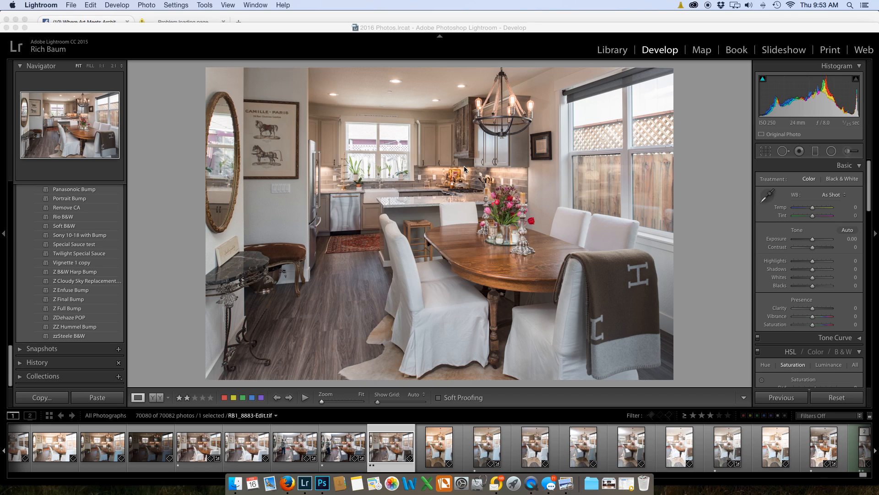
pyautogui.rightClick(465, 174)
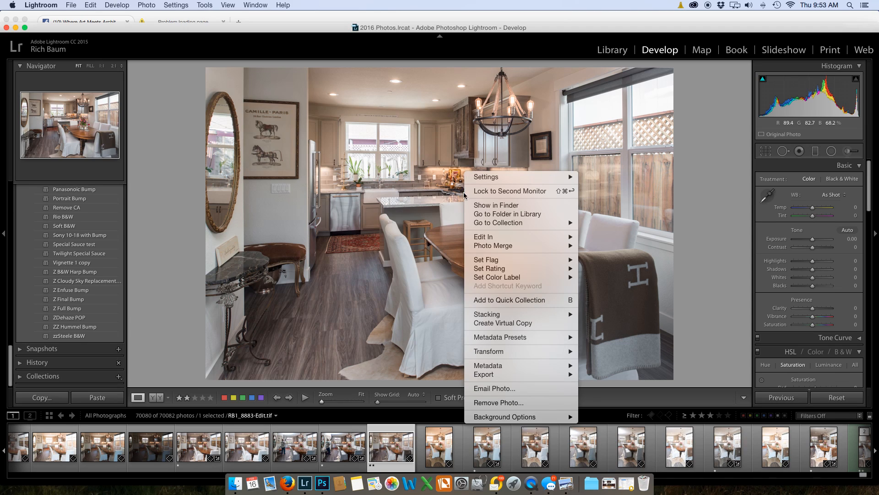
pyautogui.click(498, 324)
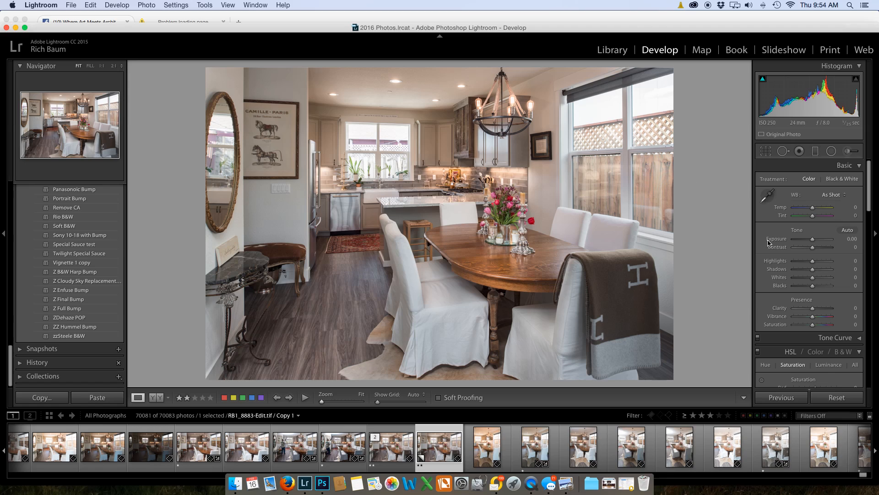
# - Set the virtual copy's HSL saturation to -56 for orange and -43 for yellow, and compare it with the original
pyautogui.scroll(-5, 801, 231)
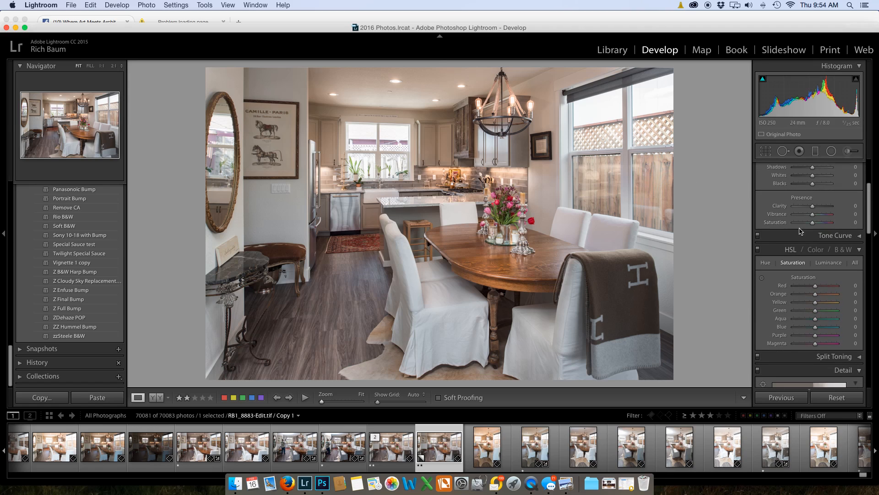
pyautogui.scroll(-3, 801, 231)
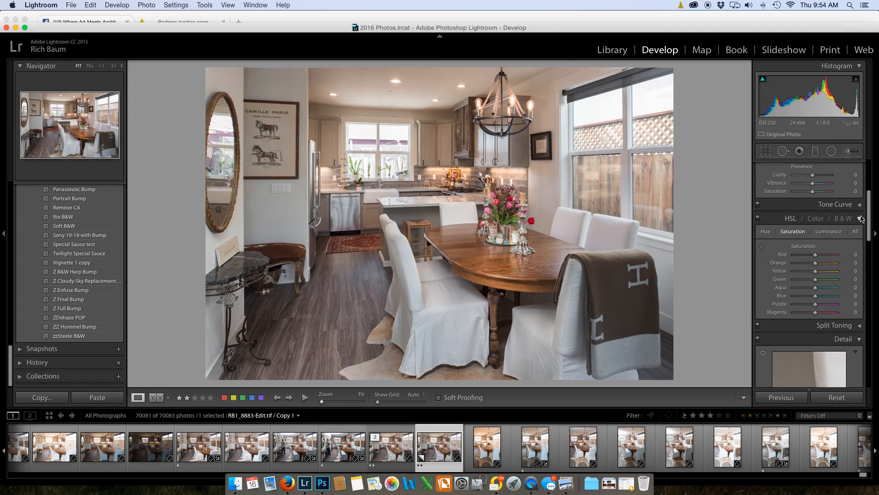
pyautogui.click(861, 220)
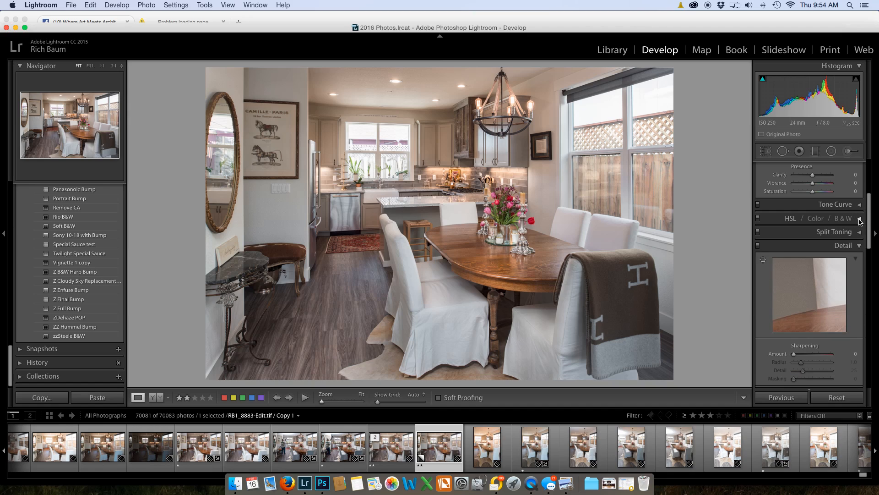
pyautogui.click(860, 220)
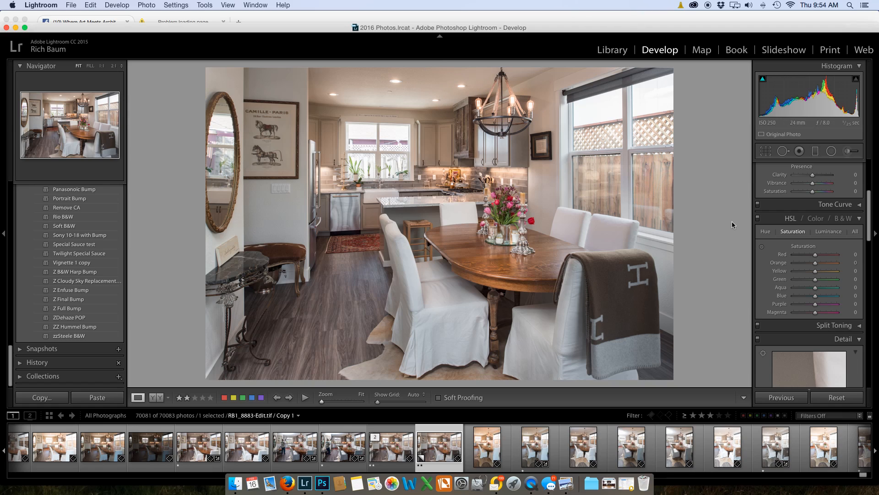
pyautogui.moveTo(815, 264); pyautogui.dragTo(803, 265)
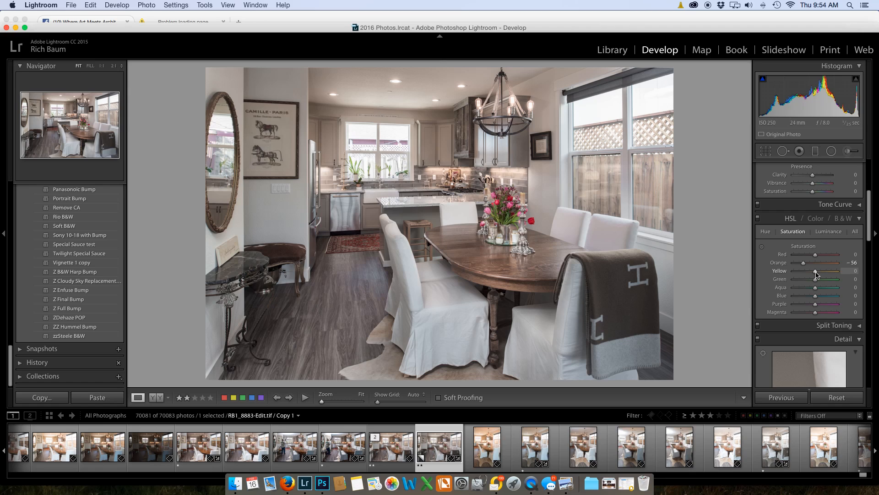
pyautogui.moveTo(816, 274)
pyautogui.mouseDown()
pyautogui.moveTo(802, 272)
pyautogui.moveTo(805, 290)
pyautogui.moveTo(760, 290)
pyautogui.moveTo(807, 284)
pyautogui.mouseUp()
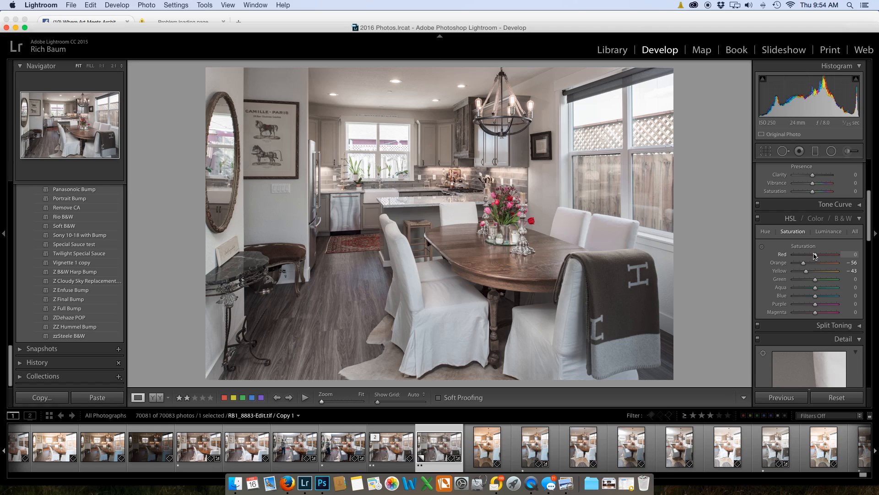
pyautogui.moveTo(816, 254)
pyautogui.mouseDown()
pyautogui.moveTo(838, 255)
pyautogui.moveTo(792, 259)
pyautogui.moveTo(817, 260)
pyautogui.mouseUp()
pyautogui.press('Left')
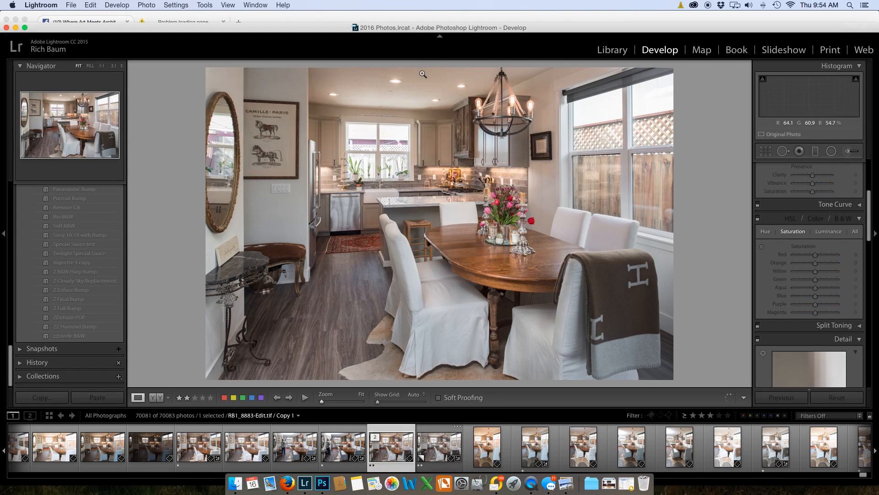
pyautogui.press('Right')
pyautogui.press('Left')
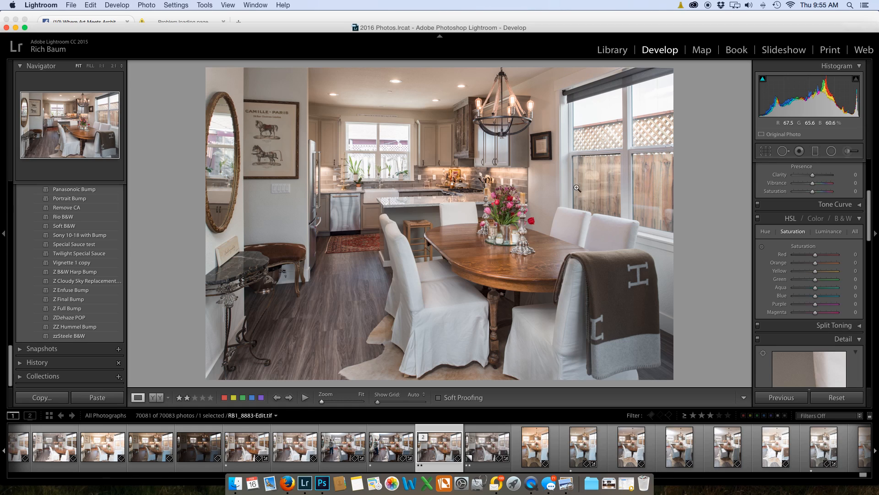
pyautogui.press('Right')
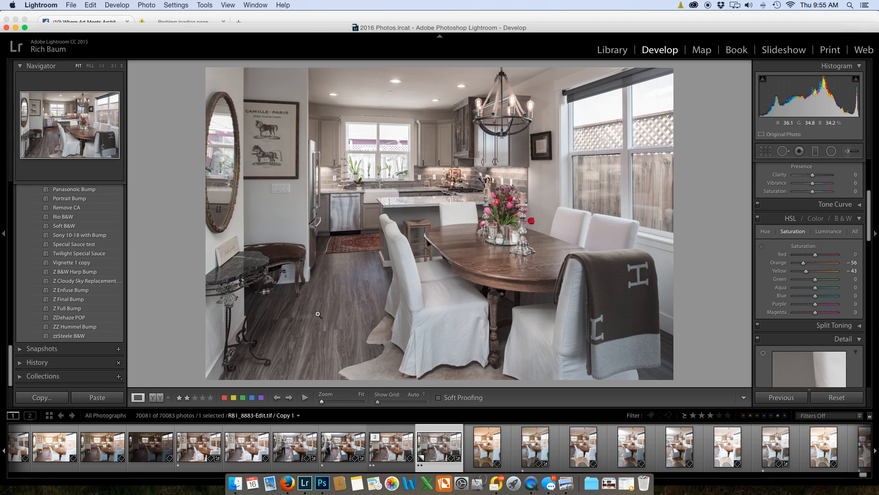
# - Select the original photo together with its desaturated virtual copy and open both as layers in Photoshop
pyautogui.keyDown('super'); pyautogui.click(390, 448); pyautogui.keyUp('super')
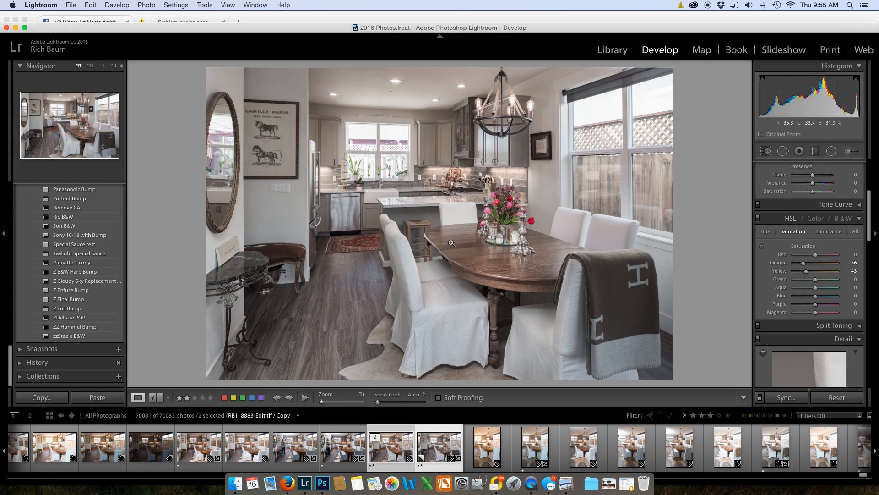
pyautogui.rightClick(460, 231)
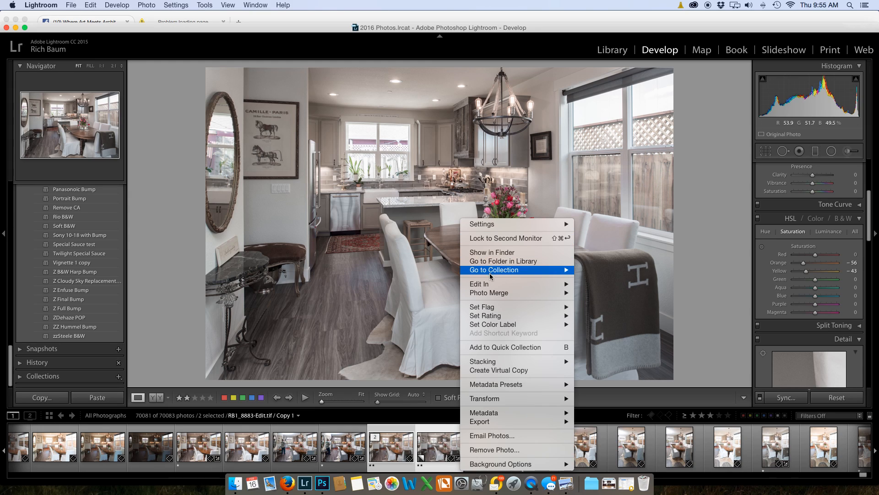
pyautogui.moveTo(492, 284)
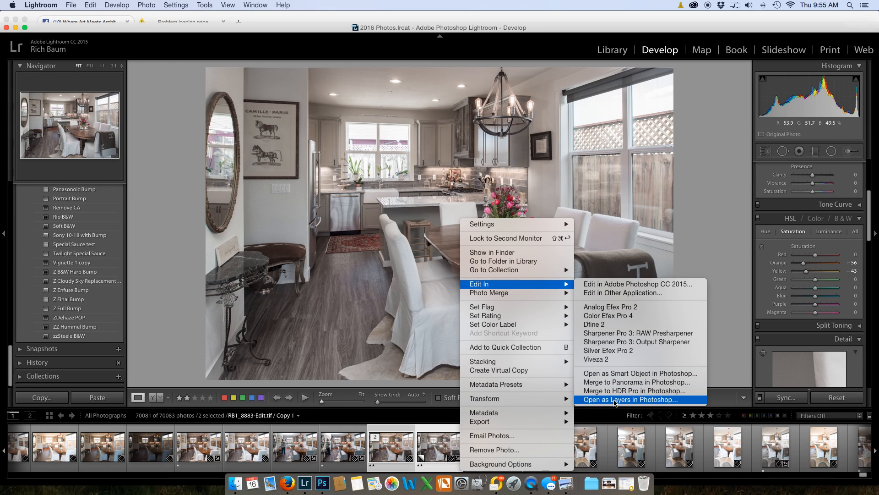
pyautogui.click(615, 400)
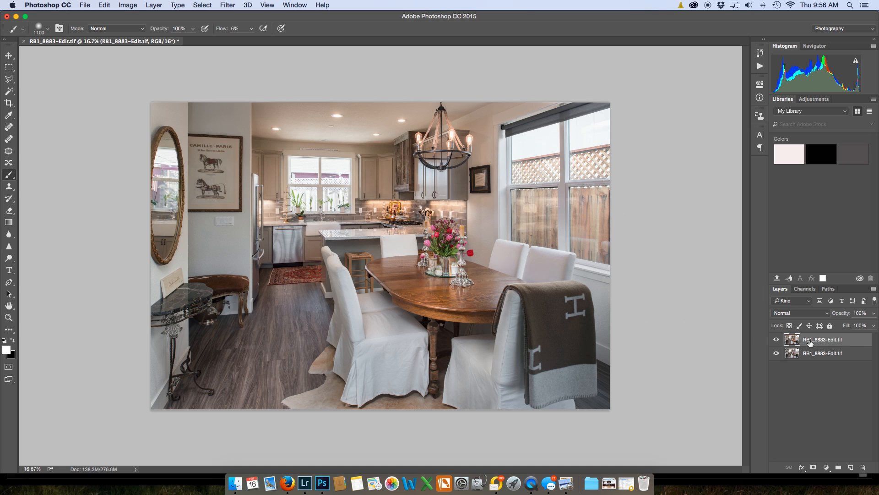
# - Place the desaturated layer above the original and add a black layer mask to it
pyautogui.moveTo(818, 341)
pyautogui.mouseDown()
pyautogui.moveTo(819, 354)
pyautogui.moveTo(819, 344)
pyautogui.mouseUp()
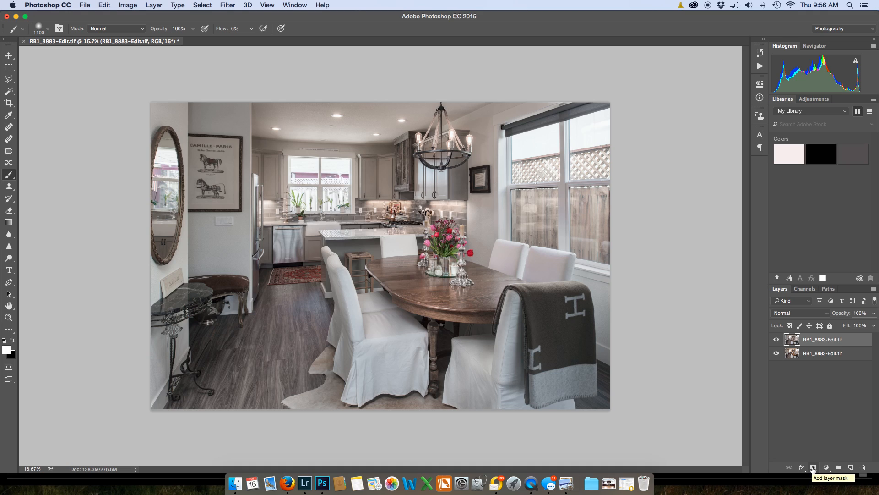
pyautogui.keyDown('alt'); pyautogui.click(812, 467); pyautogui.keyUp('alt')
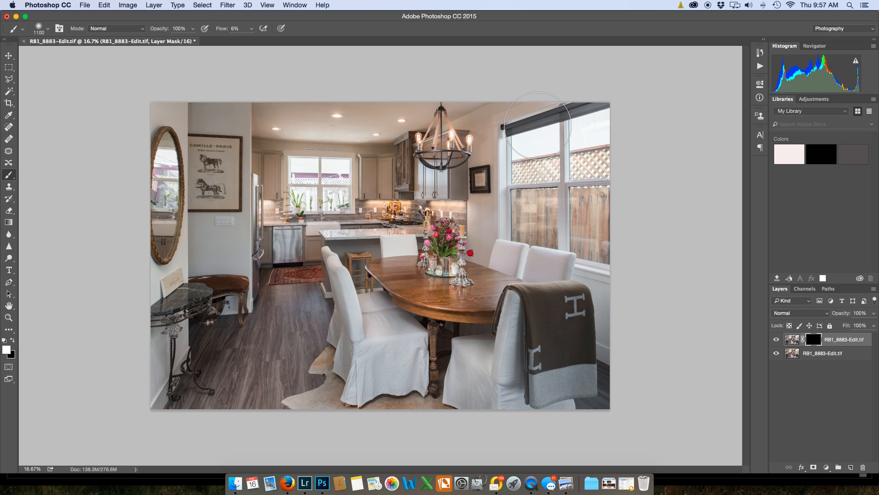
# - Paint white on the mask with a 400 px soft brush over the wall between the kitchen cabinets and the large window
pyautogui.press('super+plus')
pyautogui.press('super+plus')
pyautogui.press('super+plus')
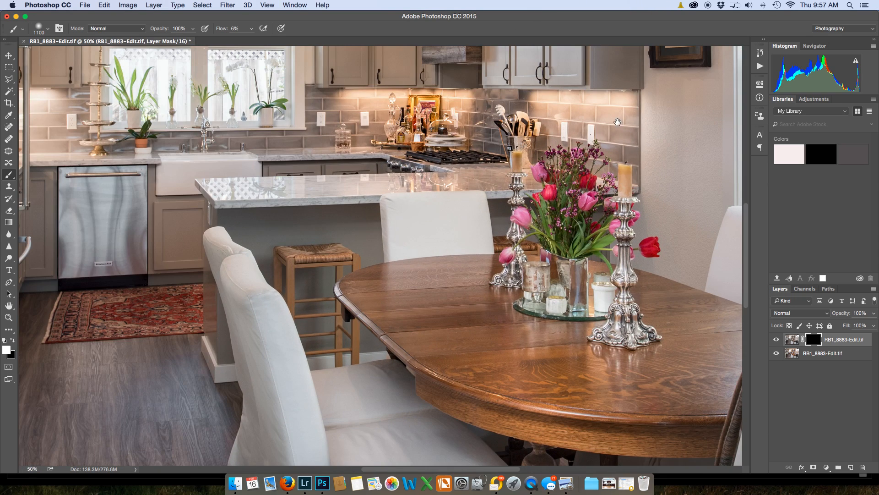
pyautogui.moveTo(610, 218)
pyautogui.mouseDown()
pyautogui.moveTo(502, 257)
pyautogui.moveTo(339, 398)
pyautogui.moveTo(345, 448)
pyautogui.mouseUp()
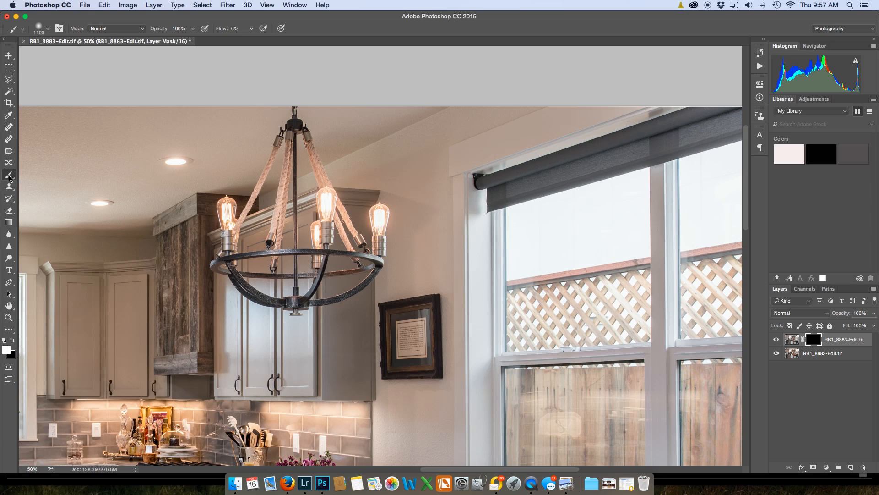
pyautogui.rightClick(109, 188)
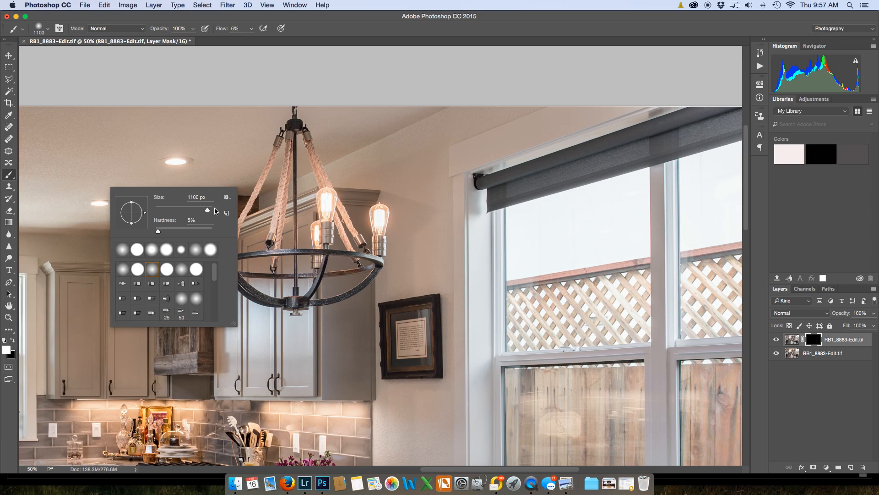
pyautogui.press('Return')
pyautogui.press('[')
pyautogui.press('[')
pyautogui.press('[')
pyautogui.press('[')
pyautogui.press('[')
pyautogui.press('[')
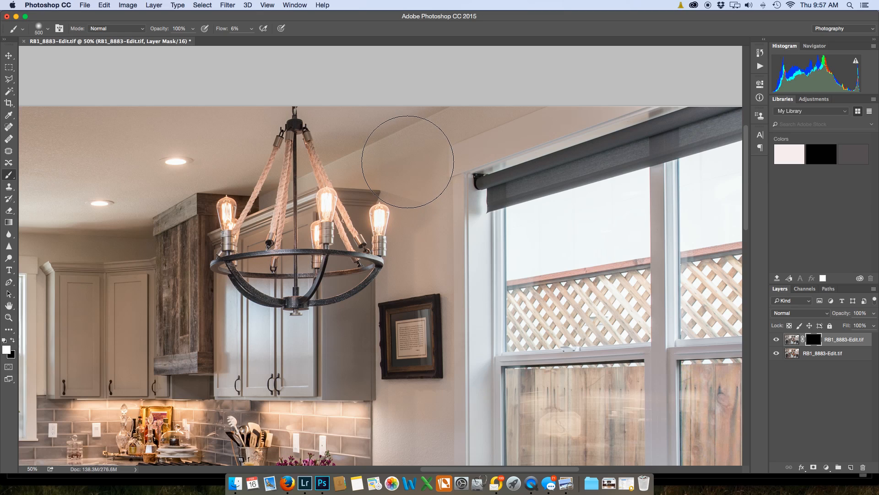
pyautogui.press('[')
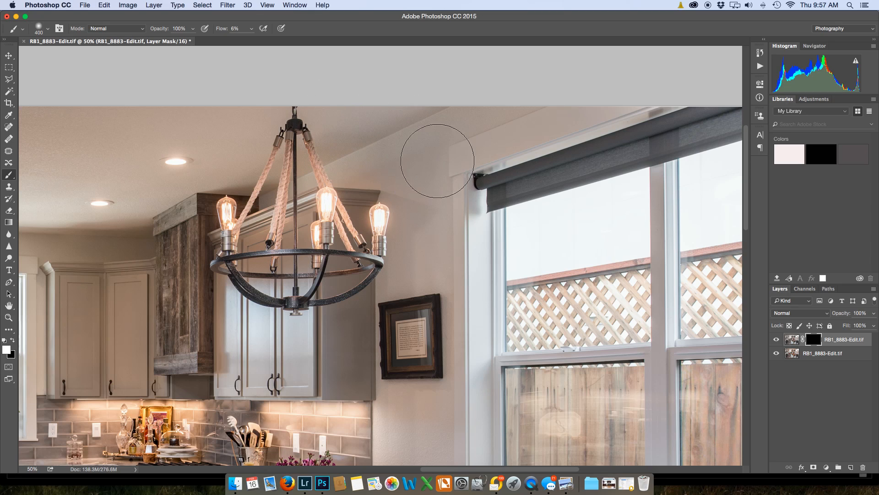
pyautogui.moveTo(474, 259)
pyautogui.mouseDown()
pyautogui.moveTo(402, 314)
pyautogui.moveTo(393, 304)
pyautogui.moveTo(435, 342)
pyautogui.mouseUp()
pyautogui.scroll(-5, 435, 330)
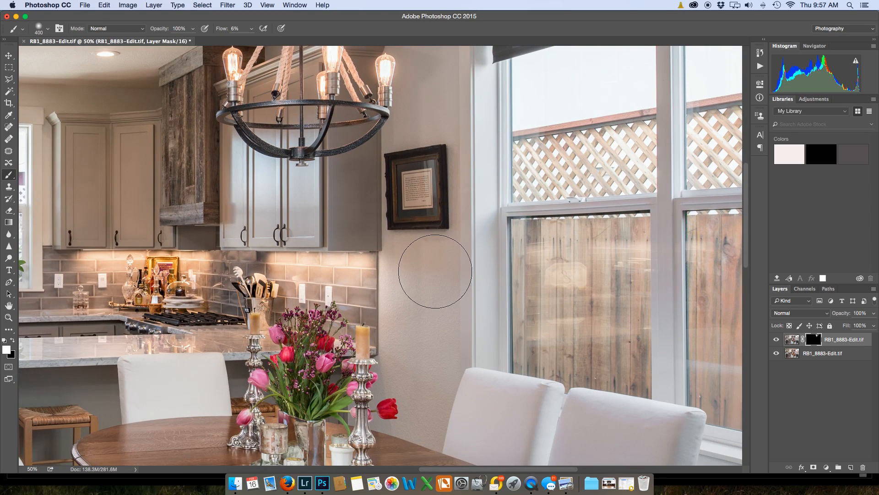
pyautogui.moveTo(420, 284); pyautogui.dragTo(445, 275)
# - Touch up the mask on the upper wall beside the large window with a 250 px brush, and compare with the layer hidden
pyautogui.press('[')
pyautogui.press('[')
pyautogui.scroll(6, 418, 164)
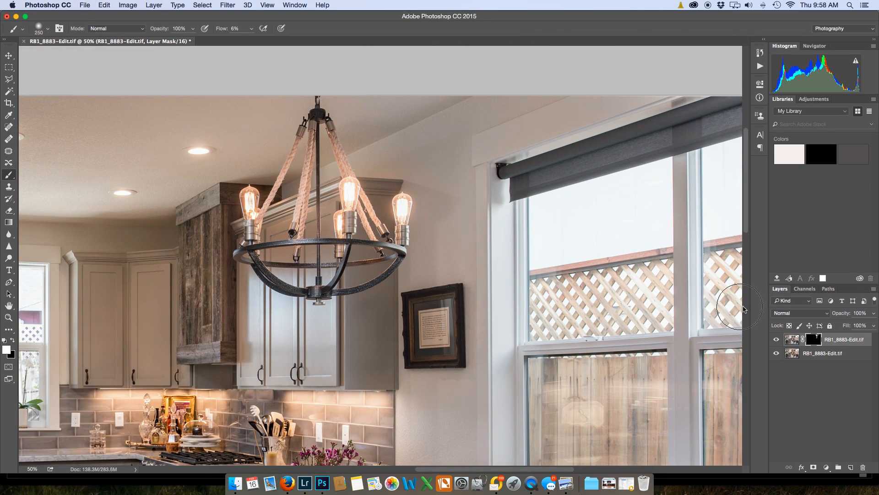
pyautogui.click(777, 340)
pyautogui.click(777, 340)
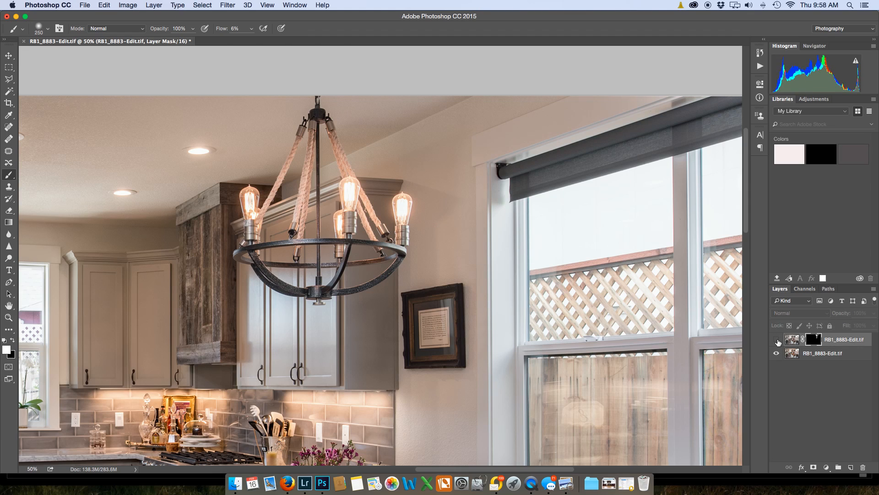
pyautogui.click(777, 339)
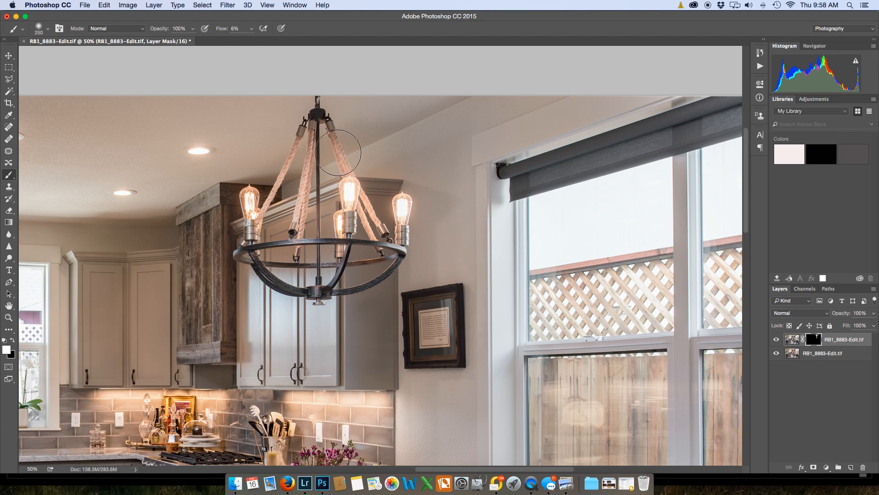
# - Paint the mask around the chandelier's ropes, reduce the brush to 150 px, and compare with the layer hidden
pyautogui.moveTo(292, 159)
pyautogui.mouseDown()
pyautogui.moveTo(342, 150)
pyautogui.moveTo(319, 153)
pyautogui.moveTo(314, 179)
pyautogui.moveTo(314, 154)
pyautogui.mouseUp()
pyautogui.press('[')
pyautogui.press('[')
pyautogui.press('[')
pyautogui.click(777, 340)
pyautogui.click(776, 340)
pyautogui.click(777, 340)
pyautogui.click(777, 340)
# - Enlarge the brush and paint the mask over the kitchen ceiling and the wall above the kitchen window and cabinets
pyautogui.moveTo(131, 61); pyautogui.dragTo(468, 91)
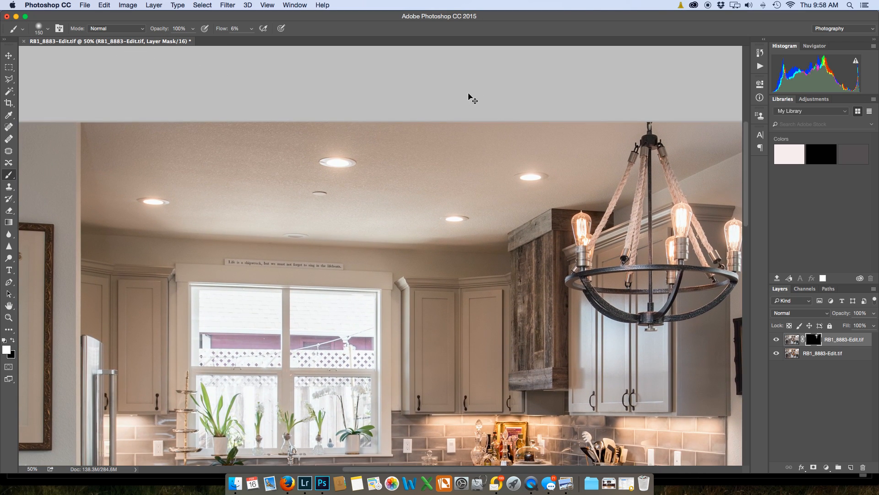
pyautogui.press('super+minus')
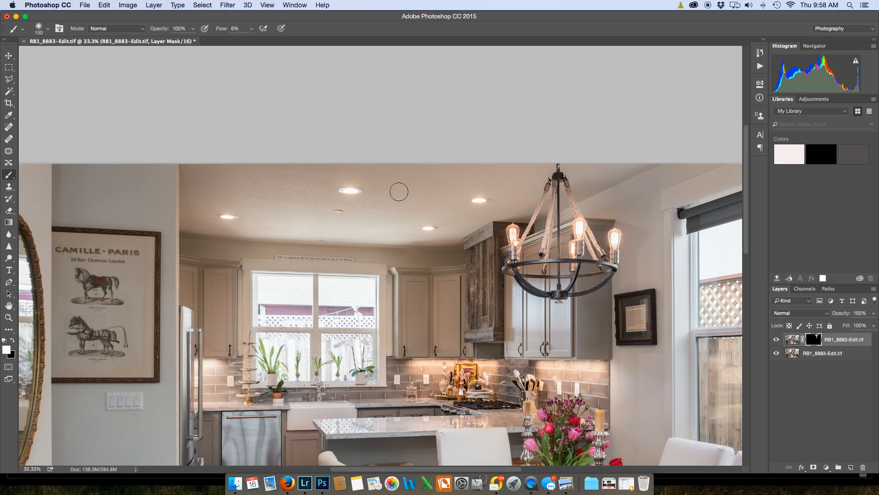
pyautogui.press(']')
pyautogui.press(']')
pyautogui.press(']')
pyautogui.press(']')
pyautogui.press(']')
pyautogui.moveTo(392, 244)
pyautogui.mouseDown()
pyautogui.moveTo(432, 215)
pyautogui.moveTo(430, 226)
pyautogui.mouseUp()
pyautogui.press('[')
pyautogui.press('[')
pyautogui.moveTo(426, 266)
pyautogui.mouseDown()
pyautogui.moveTo(430, 294)
pyautogui.moveTo(445, 290)
pyautogui.moveTo(438, 295)
pyautogui.moveTo(471, 225)
pyautogui.moveTo(463, 282)
pyautogui.moveTo(472, 298)
pyautogui.moveTo(459, 276)
pyautogui.moveTo(443, 303)
pyautogui.moveTo(428, 299)
pyautogui.moveTo(418, 272)
pyautogui.moveTo(428, 260)
pyautogui.moveTo(363, 246)
pyautogui.mouseUp()
pyautogui.moveTo(241, 223)
pyautogui.mouseDown()
pyautogui.moveTo(218, 295)
pyautogui.moveTo(223, 289)
pyautogui.moveTo(200, 260)
pyautogui.moveTo(208, 196)
pyautogui.moveTo(198, 199)
pyautogui.moveTo(245, 268)
pyautogui.moveTo(222, 298)
pyautogui.moveTo(281, 223)
pyautogui.moveTo(365, 332)
pyautogui.moveTo(437, 311)
pyautogui.moveTo(466, 319)
pyautogui.moveTo(472, 237)
pyautogui.mouseUp()
pyautogui.moveTo(483, 173)
pyautogui.mouseDown()
pyautogui.moveTo(556, 145)
pyautogui.moveTo(524, 198)
pyautogui.moveTo(534, 356)
pyautogui.moveTo(363, 235)
pyautogui.mouseUp()
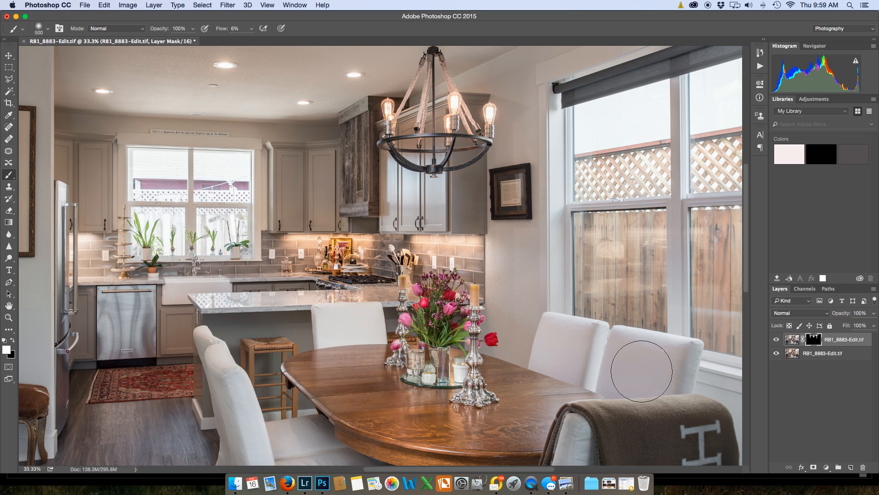
# - Paint the mask over the lower wall behind the dining chairs and enlarge the brush to 900 px
pyautogui.moveTo(538, 340)
pyautogui.mouseDown()
pyautogui.moveTo(512, 242)
pyautogui.moveTo(517, 223)
pyautogui.moveTo(520, 233)
pyautogui.mouseUp()
pyautogui.moveTo(355, 306); pyautogui.dragTo(505, 282)
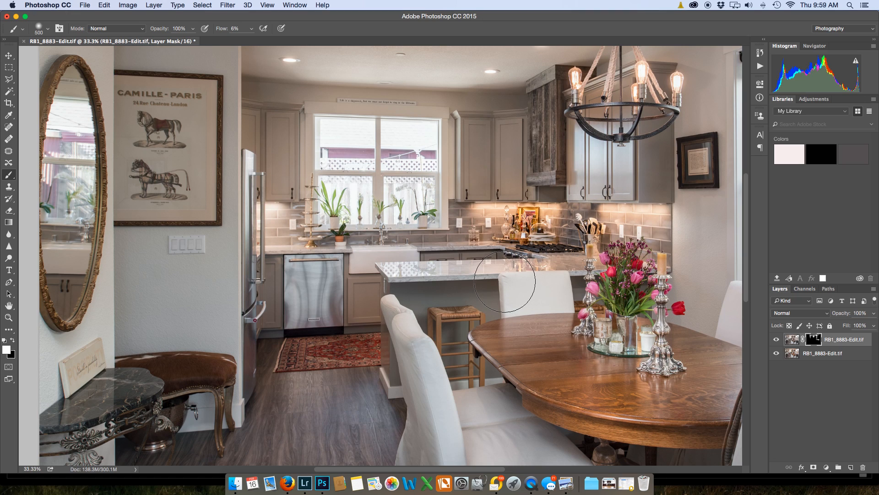
pyautogui.moveTo(450, 243)
pyautogui.mouseDown()
pyautogui.moveTo(427, 387)
pyautogui.moveTo(406, 358)
pyautogui.mouseUp()
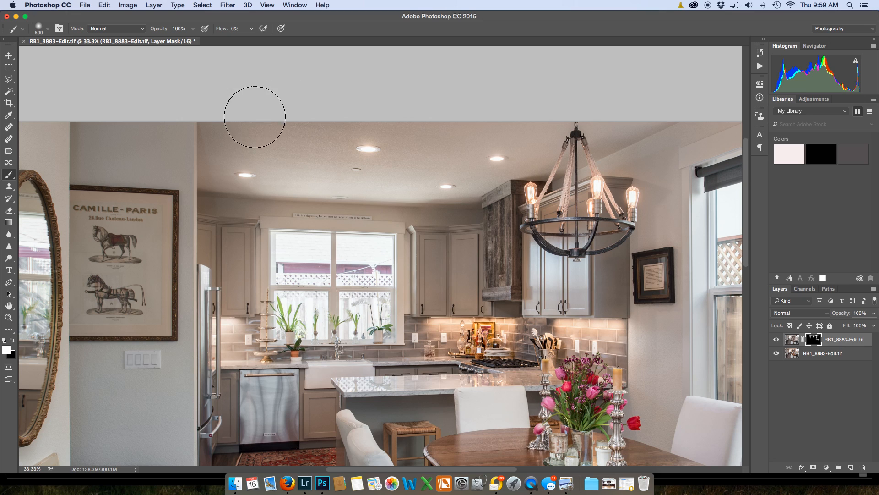
pyautogui.press(']')
pyautogui.press(']')
pyautogui.press(']')
pyautogui.press(']')
# - Compare the whole photo with the masked layer hidden and shown, and save the layered file
pyautogui.press('super+minus')
pyautogui.press('super+minus')
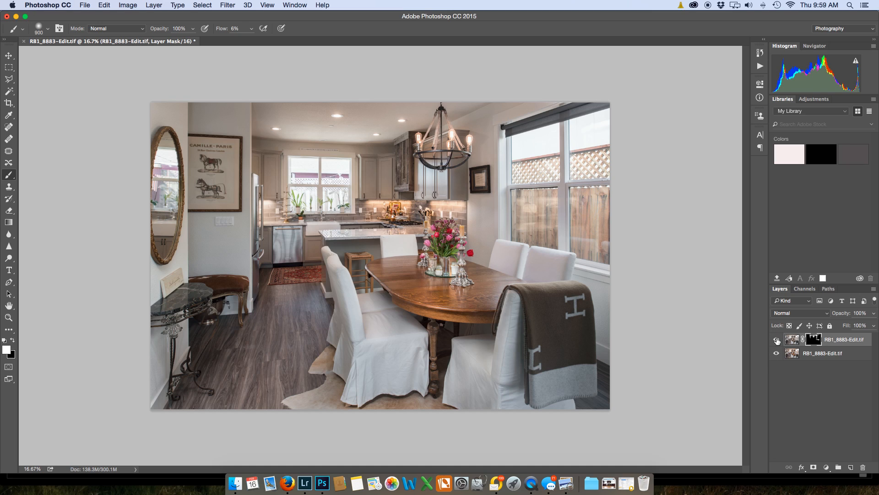
pyautogui.click(777, 340)
pyautogui.click(777, 340)
pyautogui.click(777, 340)
pyautogui.click(777, 340)
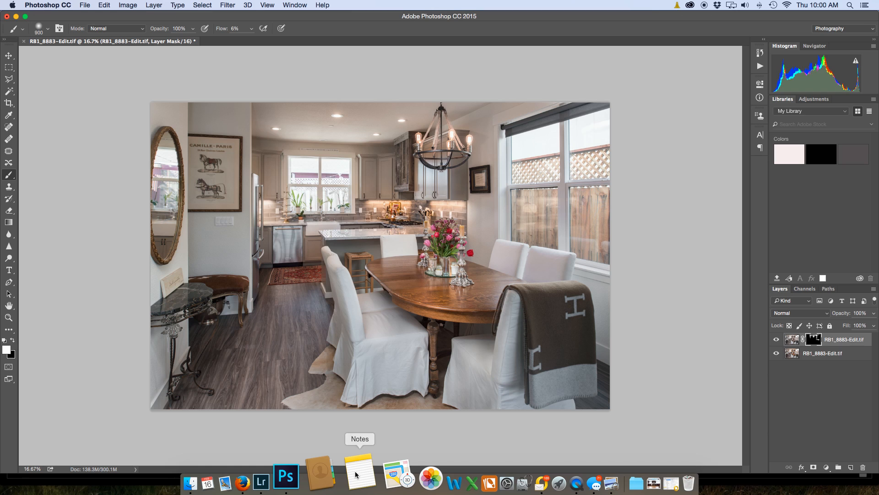
pyautogui.press('super+s')
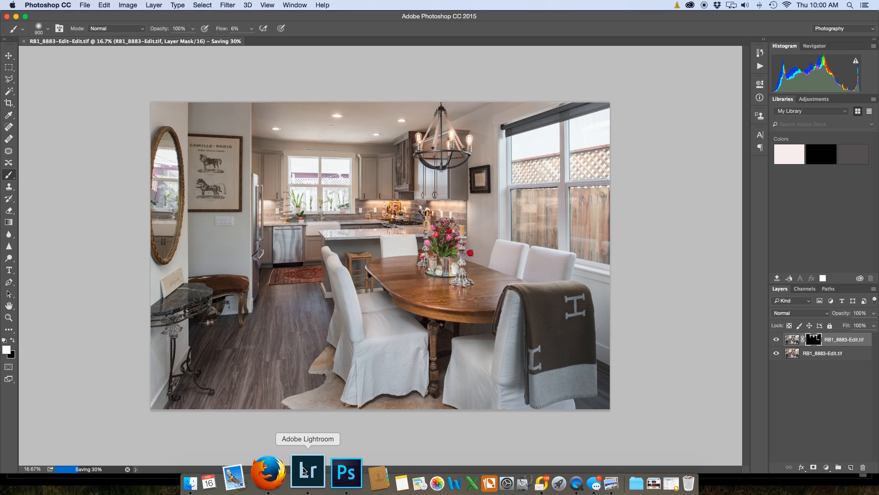
# - Switch to Lightroom and open the warm-toned kitchen photo RB1_8905.NEF for developing
pyautogui.click(304, 470)
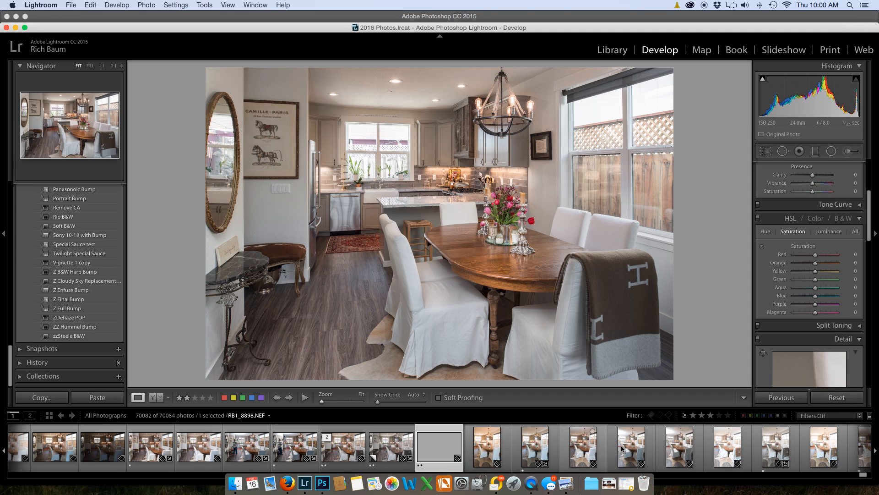
pyautogui.scroll(-6, 626, 447)
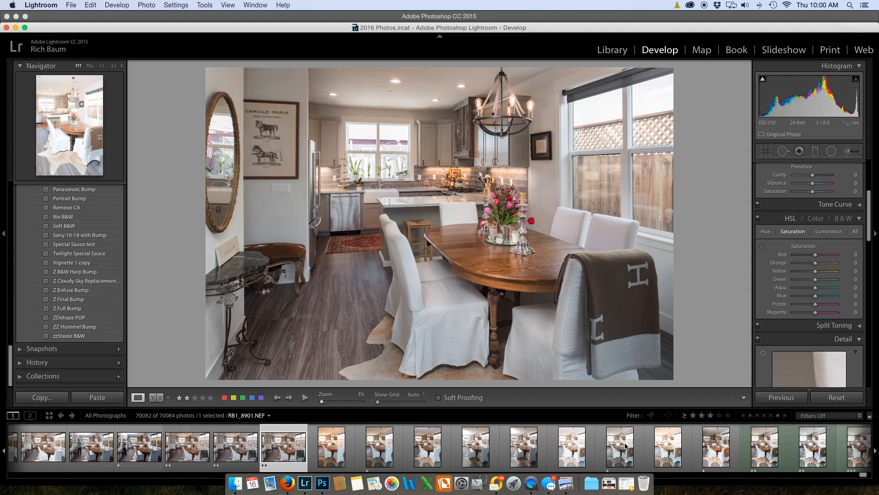
pyautogui.scroll(-2, 626, 446)
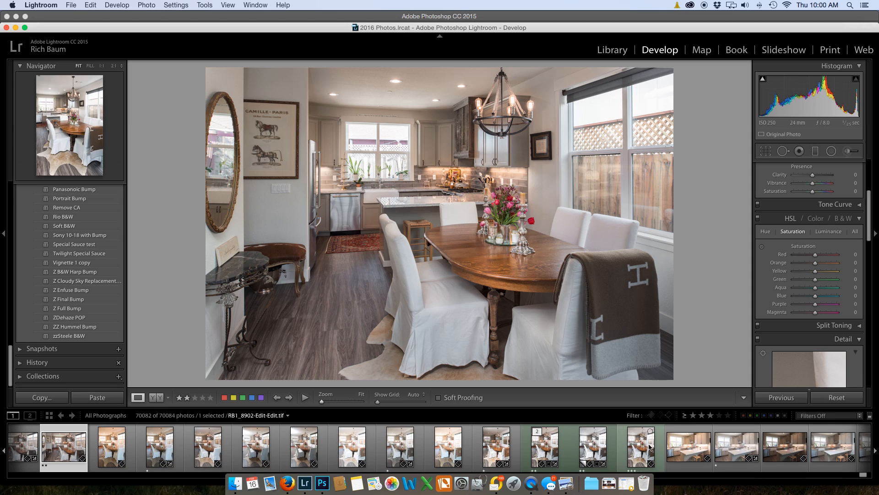
pyautogui.click(549, 457)
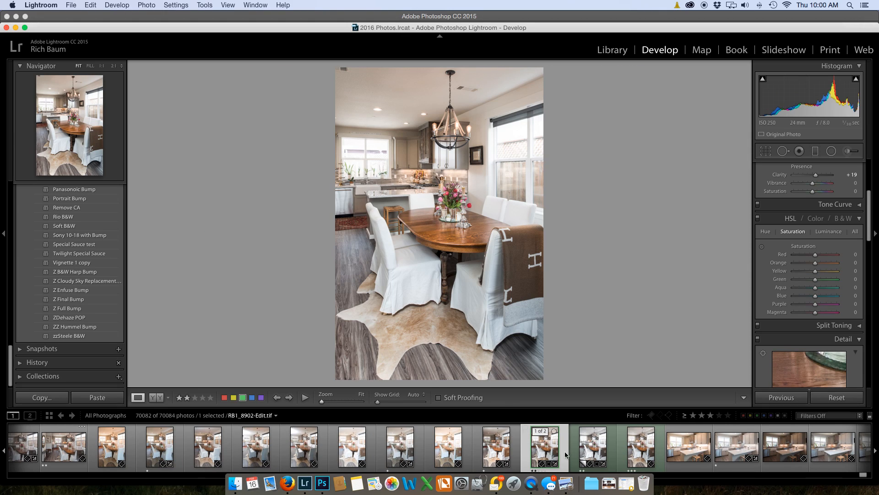
pyautogui.hscroll(2, 628, 452)
pyautogui.hscroll(10, 628, 452)
pyautogui.hscroll(-2, 627, 451)
pyautogui.hscroll(-8, 627, 450)
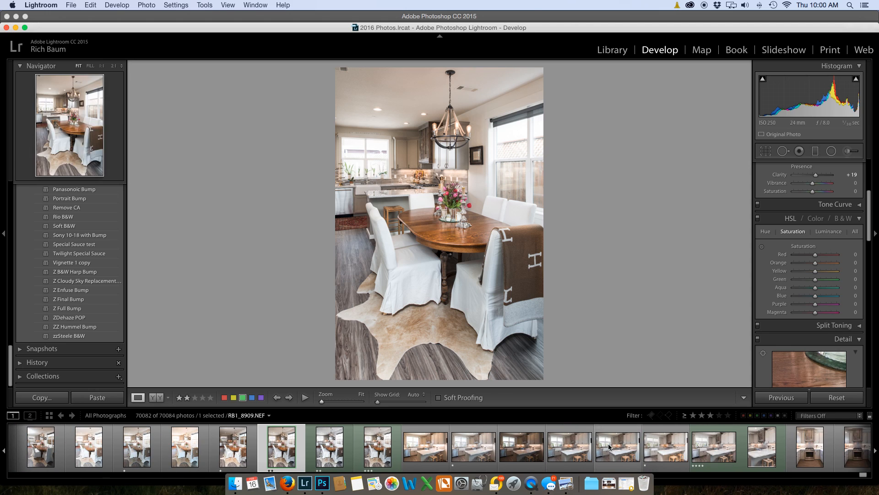
pyautogui.click(424, 451)
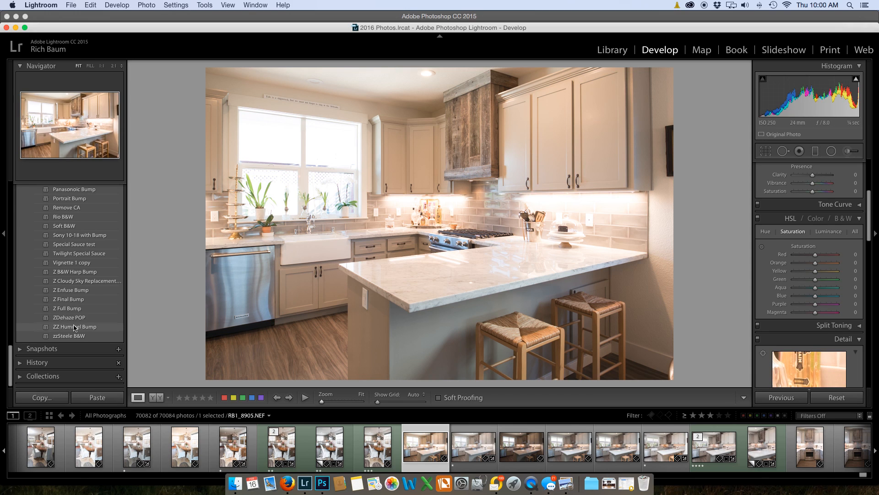
# - Apply the Z Full Bump preset to the kitchen photo and compare it with RB1_8908.NEF
pyautogui.click(70, 311)
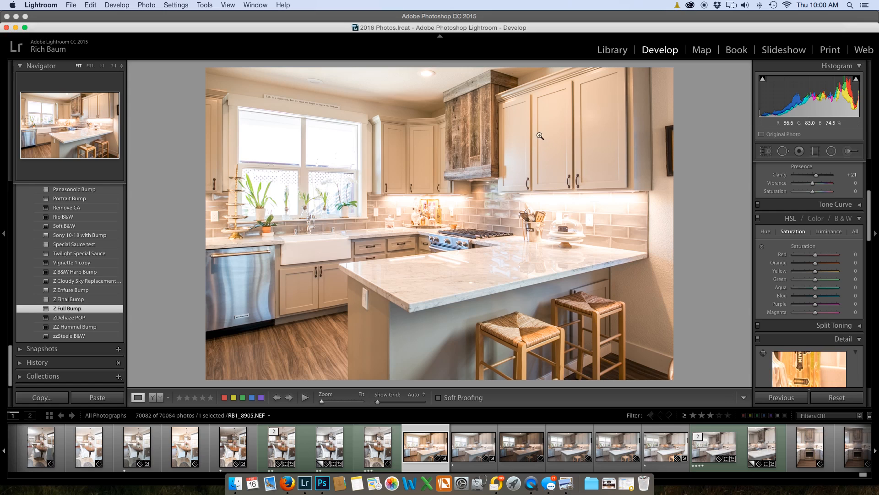
pyautogui.scroll(5, 847, 254)
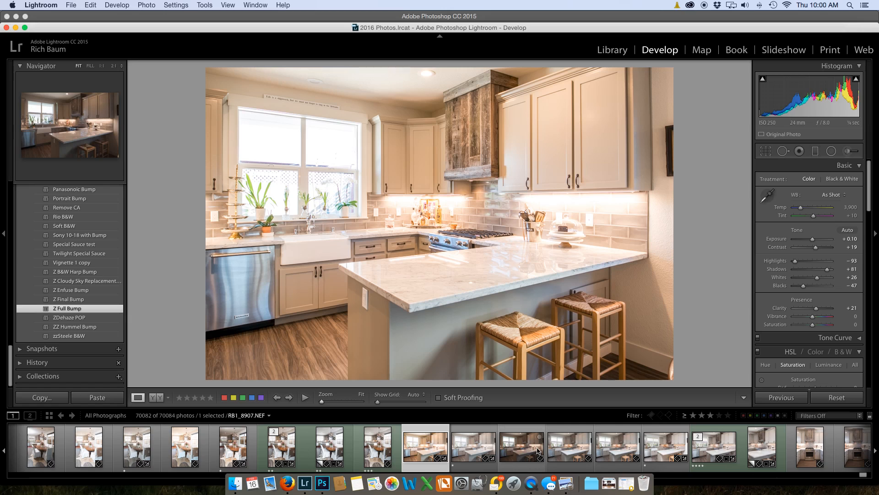
pyautogui.click(552, 450)
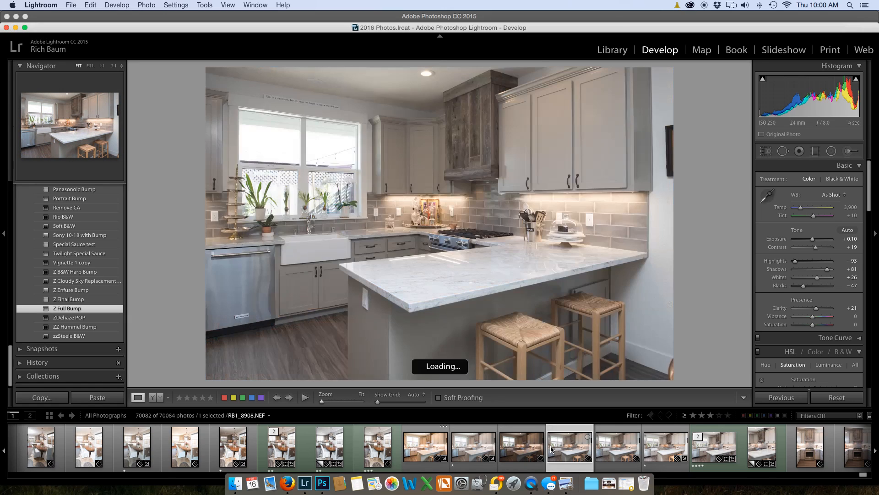
pyautogui.click(434, 458)
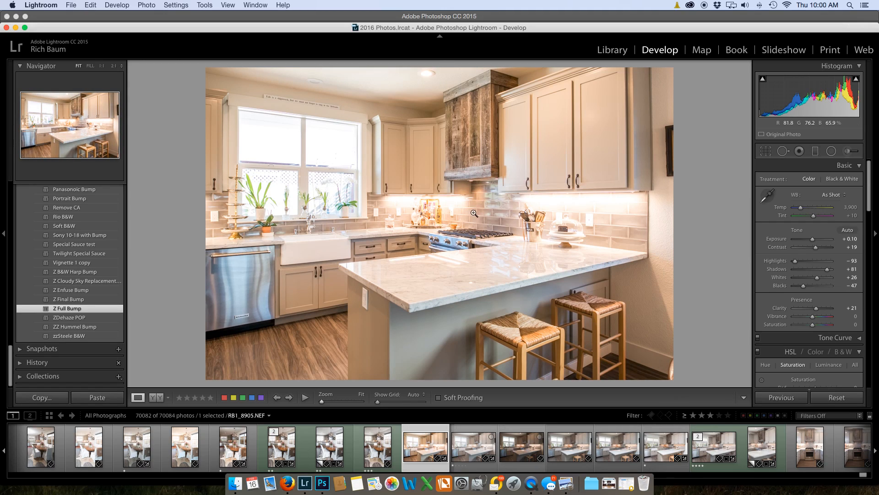
# - Create a virtual copy of the kitchen photo RB1_8905.NEF
pyautogui.rightClick(441, 179)
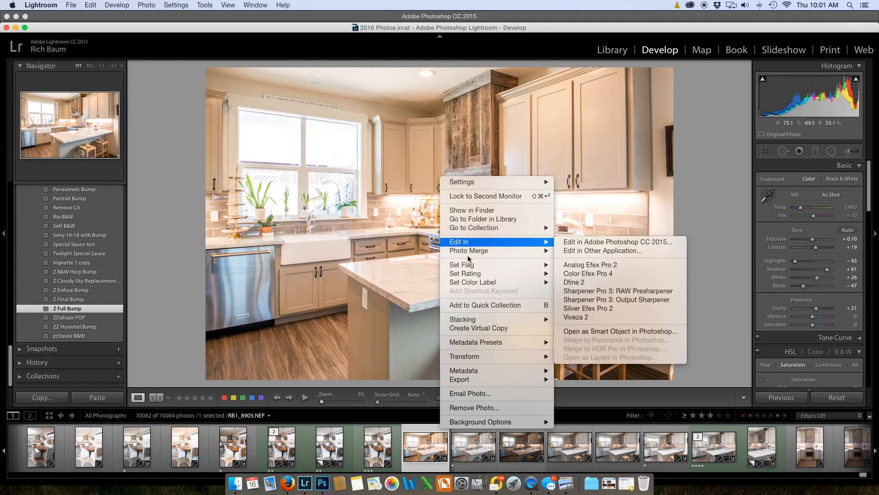
pyautogui.click(478, 329)
pyautogui.click(474, 446)
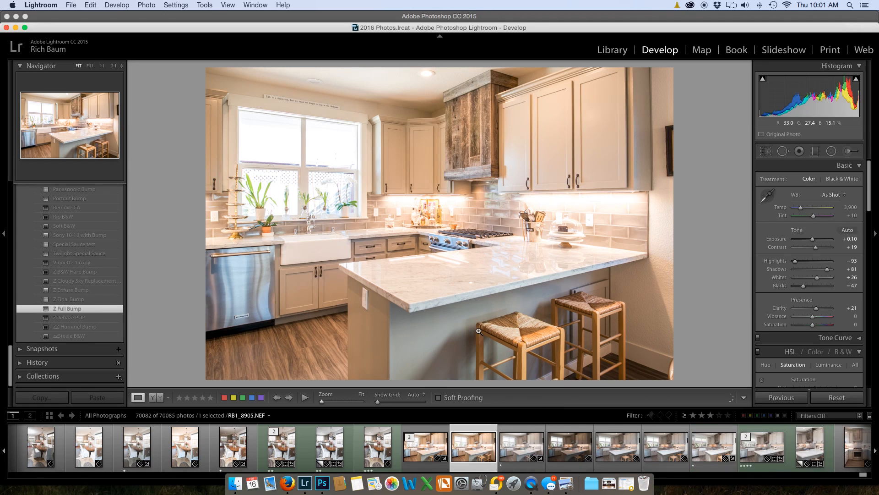
# - Desaturate the virtual copy's warm tones by setting orange saturation to -81 and yellow saturation to -76
pyautogui.scroll(-10, 807, 293)
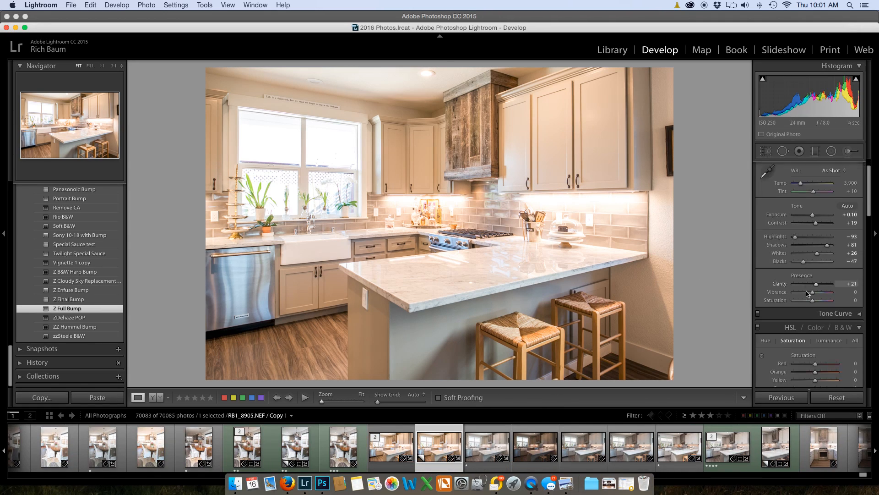
pyautogui.scroll(-8, 807, 293)
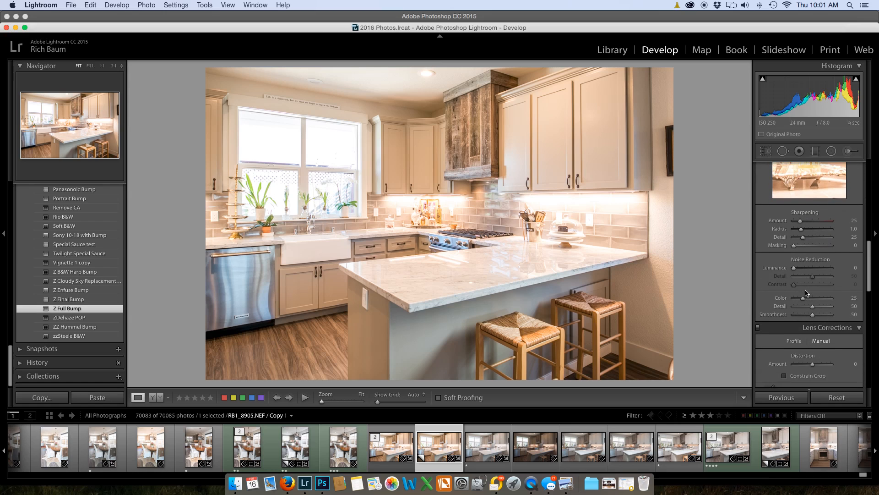
pyautogui.scroll(-5, 806, 291)
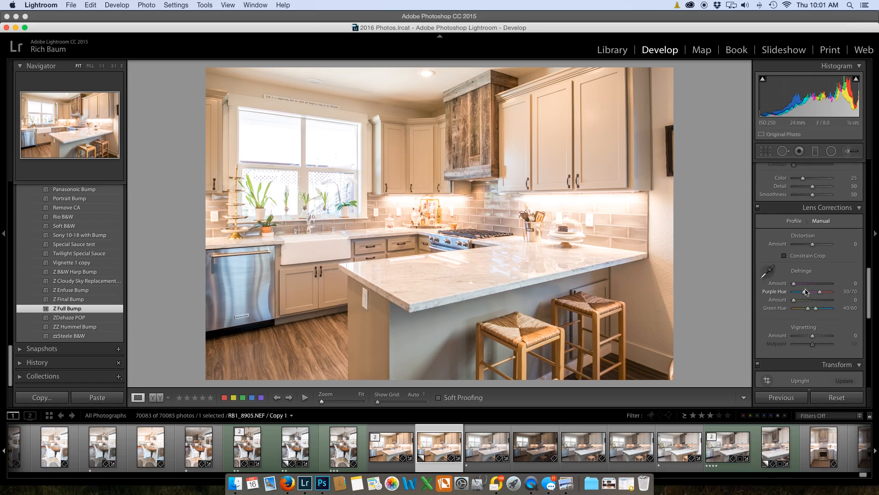
pyautogui.scroll(10, 805, 292)
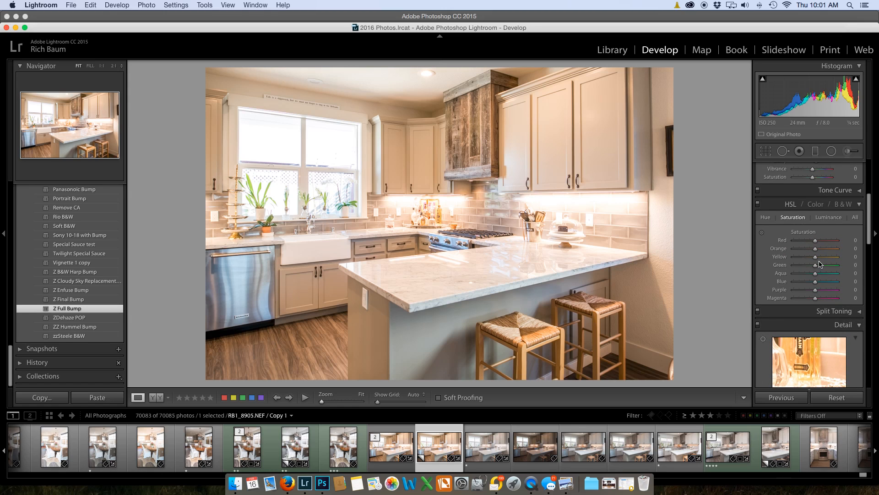
pyautogui.moveTo(815, 251); pyautogui.dragTo(800, 260)
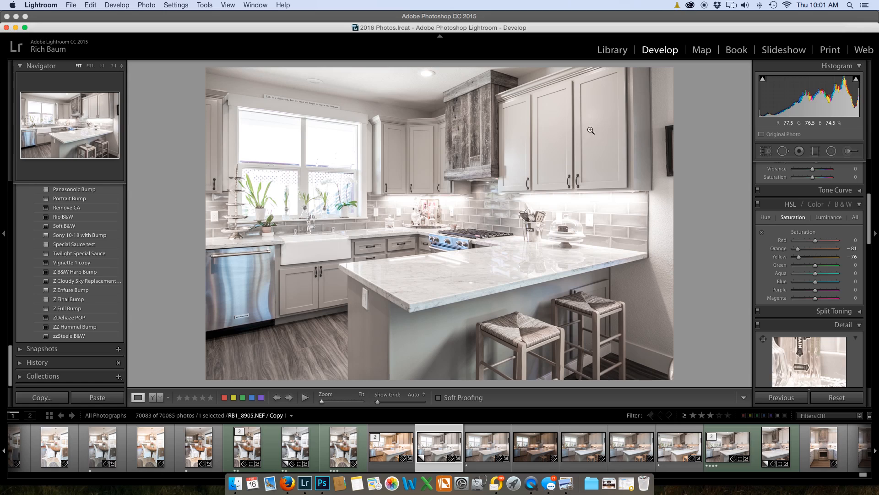
# - Open the original kitchen photo and its desaturated virtual copy together as layers in Photoshop
pyautogui.keyDown('super'); pyautogui.click(379, 452); pyautogui.keyUp('super')
pyautogui.rightClick(446, 266)
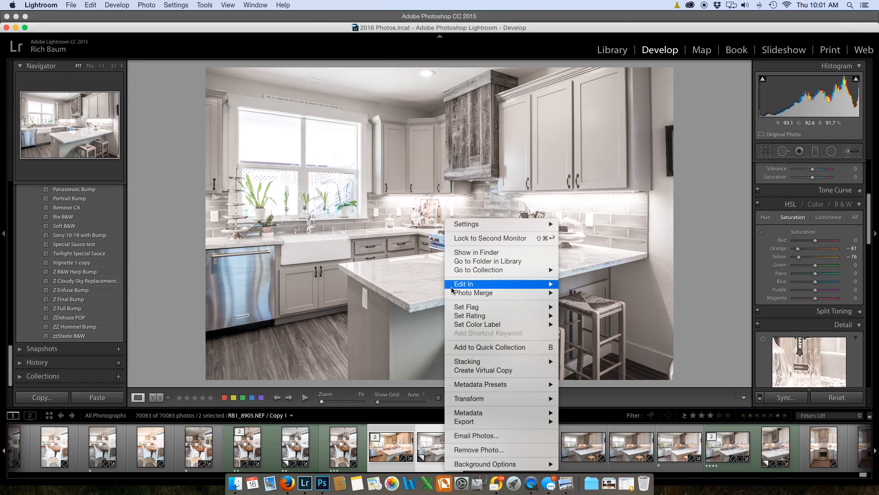
pyautogui.moveTo(452, 289)
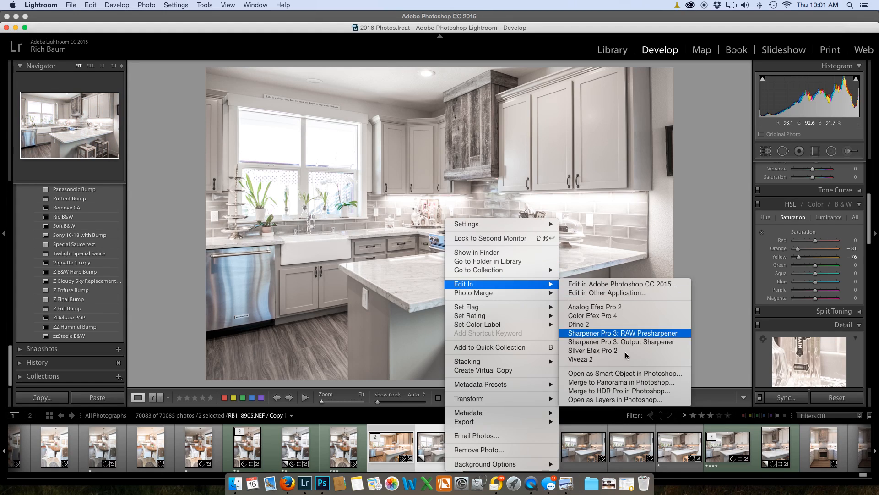
pyautogui.click(614, 400)
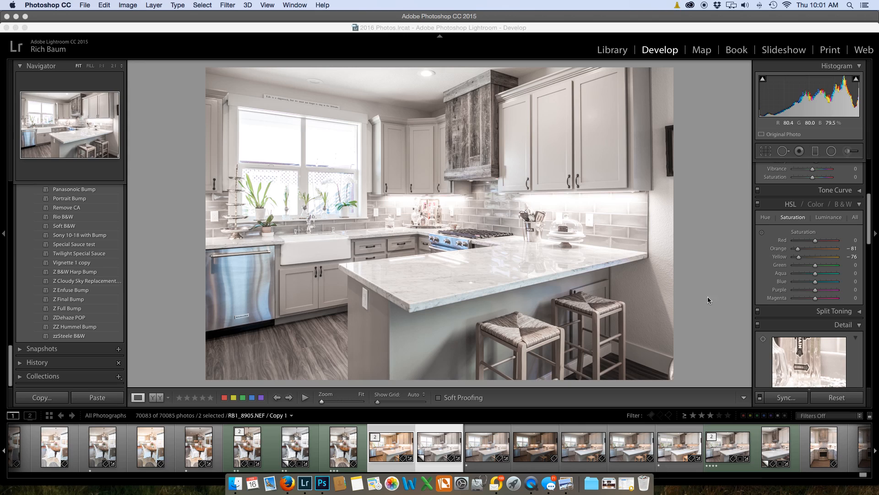
# - View the previously finished kitchen edit RB1_8906-Edit.tif for reference
pyautogui.click(719, 444)
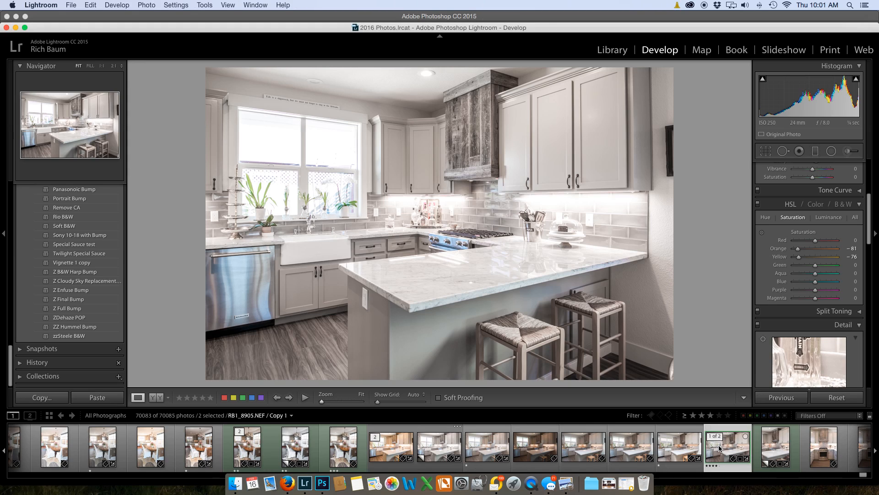
pyautogui.click(719, 449)
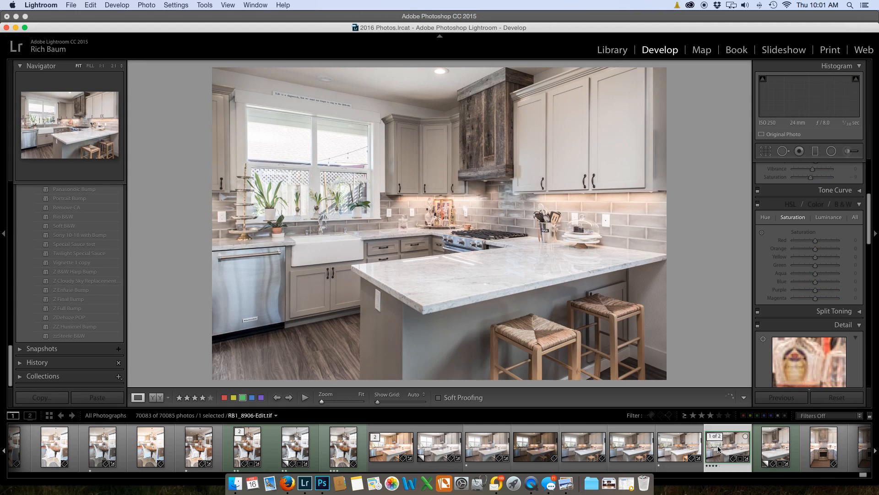
# - Switch to Photoshop, move the desaturated layer above the warm one, and hide it with a black layer mask
pyautogui.click(322, 479)
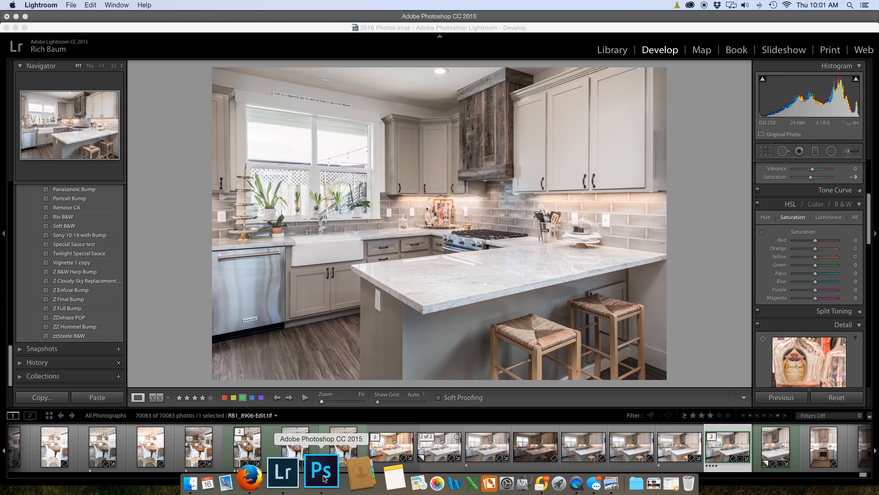
pyautogui.click(323, 478)
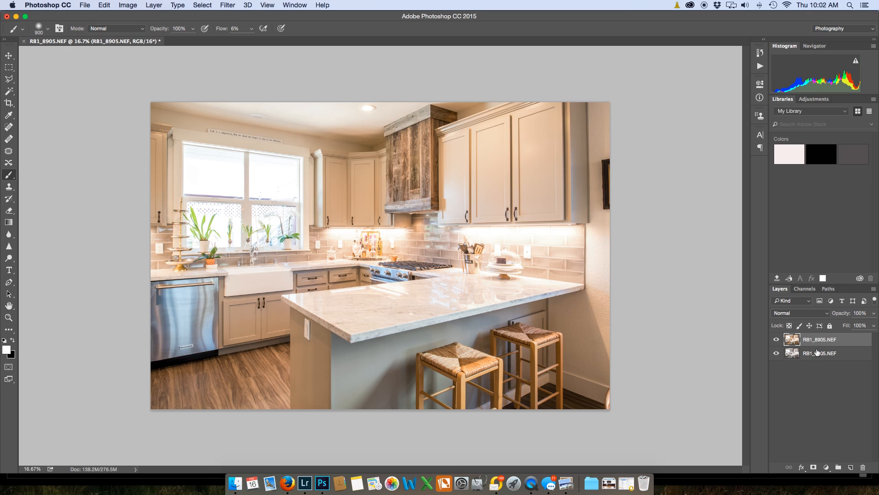
pyautogui.moveTo(815, 356); pyautogui.dragTo(816, 340)
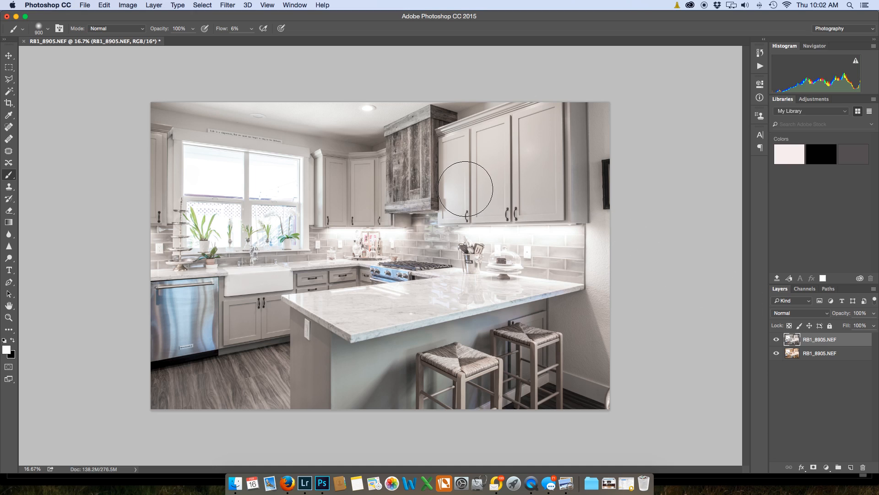
pyautogui.keyDown('alt'); pyautogui.click(814, 468); pyautogui.keyUp('alt')
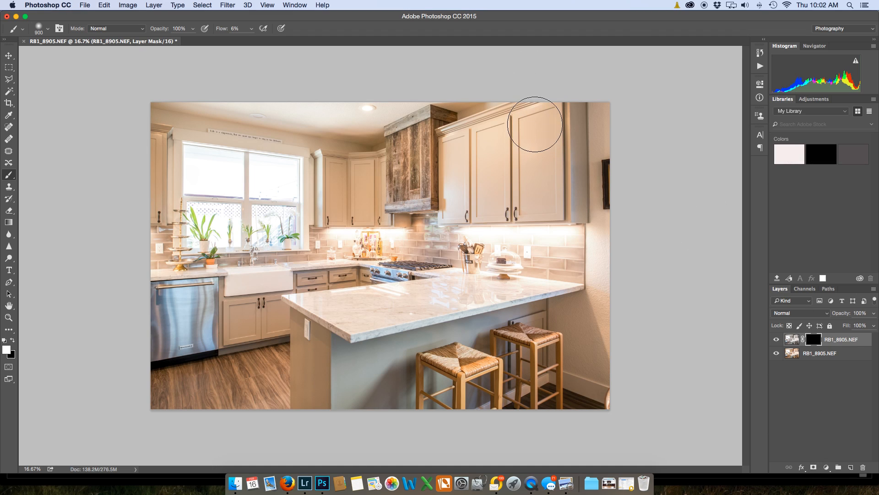
# - Enlarge the brush to 1500 px and paint the mask white over the large upper cabinets and the wall behind the stools
pyautogui.press(']')
pyautogui.press(']')
pyautogui.press(']')
pyautogui.press(']')
pyautogui.press(']')
pyautogui.press(']')
pyautogui.moveTo(481, 152)
pyautogui.mouseDown()
pyautogui.moveTo(552, 135)
pyautogui.moveTo(518, 148)
pyautogui.moveTo(528, 156)
pyautogui.moveTo(473, 169)
pyautogui.moveTo(514, 120)
pyautogui.moveTo(518, 149)
pyautogui.moveTo(538, 157)
pyautogui.moveTo(613, 101)
pyautogui.moveTo(633, 132)
pyautogui.moveTo(611, 354)
pyautogui.moveTo(579, 341)
pyautogui.mouseUp()
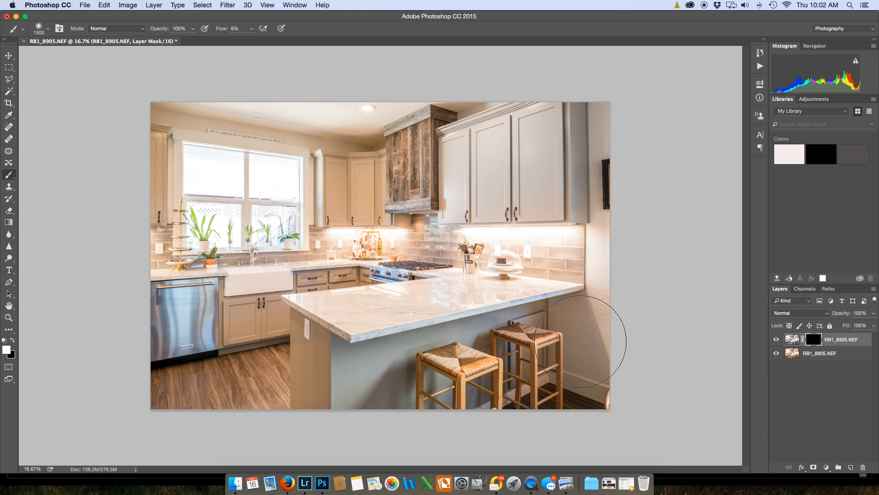
pyautogui.moveTo(538, 111); pyautogui.dragTo(518, 104)
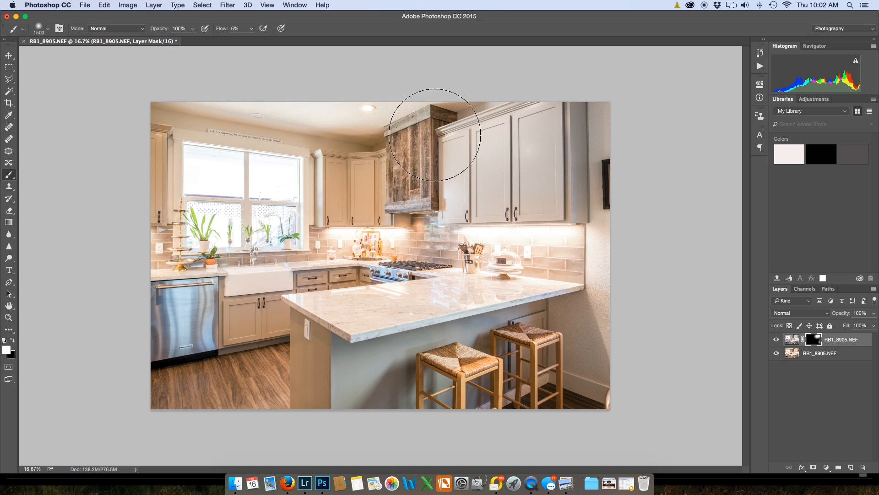
# - Paint the mask over the ceiling, range hood and window-side cabinets with a 1200 px brush, and compare with the layer hidden
pyautogui.press('[')
pyautogui.press('[')
pyautogui.press('[')
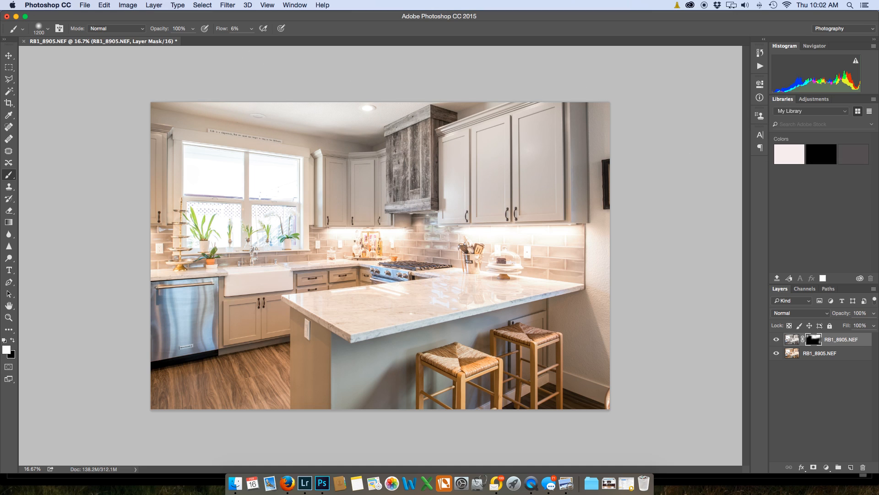
pyautogui.click(777, 340)
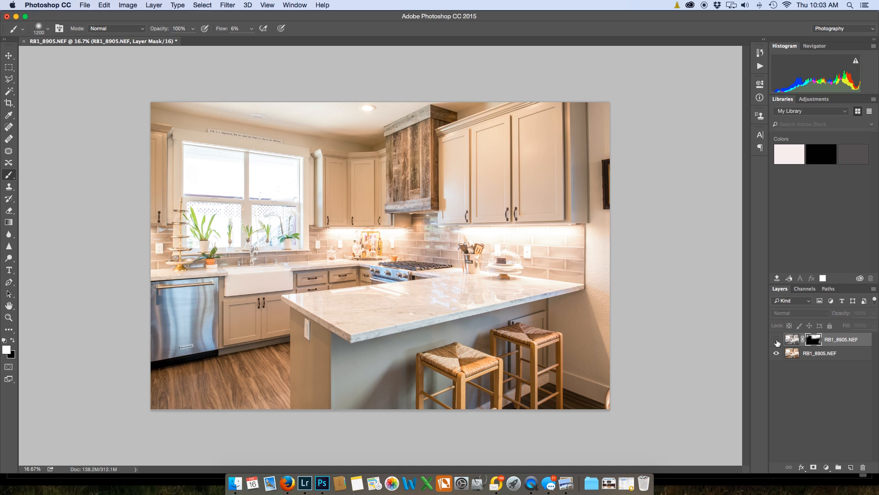
pyautogui.click(777, 340)
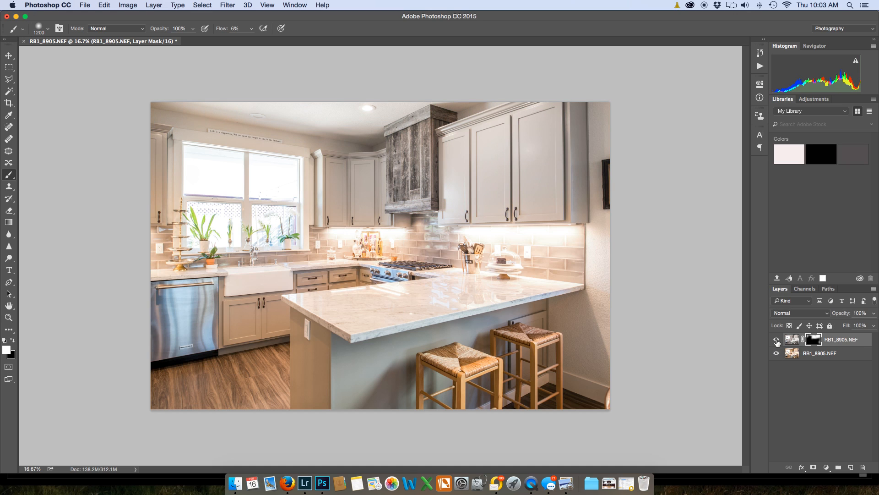
# - Reduce the brush to 1000 px and paint the mask over the marble countertop and tile backsplash
pyautogui.press('[')
pyautogui.press('[')
pyautogui.moveTo(442, 306)
pyautogui.mouseDown()
pyautogui.moveTo(482, 309)
pyautogui.moveTo(340, 305)
pyautogui.moveTo(413, 310)
pyautogui.moveTo(448, 295)
pyautogui.moveTo(506, 292)
pyautogui.moveTo(425, 281)
pyautogui.moveTo(559, 275)
pyautogui.moveTo(487, 272)
pyautogui.moveTo(408, 253)
pyautogui.moveTo(194, 285)
pyautogui.moveTo(248, 290)
pyautogui.moveTo(289, 325)
pyautogui.moveTo(280, 339)
pyautogui.moveTo(302, 330)
pyautogui.moveTo(309, 345)
pyautogui.moveTo(334, 326)
pyautogui.moveTo(343, 389)
pyautogui.moveTo(377, 410)
pyautogui.moveTo(397, 406)
pyautogui.moveTo(405, 374)
pyautogui.moveTo(460, 348)
pyautogui.moveTo(435, 337)
pyautogui.moveTo(579, 310)
pyautogui.moveTo(418, 310)
pyautogui.moveTo(315, 276)
pyautogui.moveTo(202, 291)
pyautogui.moveTo(288, 284)
pyautogui.moveTo(182, 257)
pyautogui.moveTo(190, 159)
pyautogui.moveTo(173, 174)
pyautogui.moveTo(202, 196)
pyautogui.moveTo(191, 311)
pyautogui.moveTo(222, 377)
pyautogui.moveTo(276, 394)
pyautogui.moveTo(264, 365)
pyautogui.mouseUp()
pyautogui.press('super+plus')
pyautogui.press('super+plus')
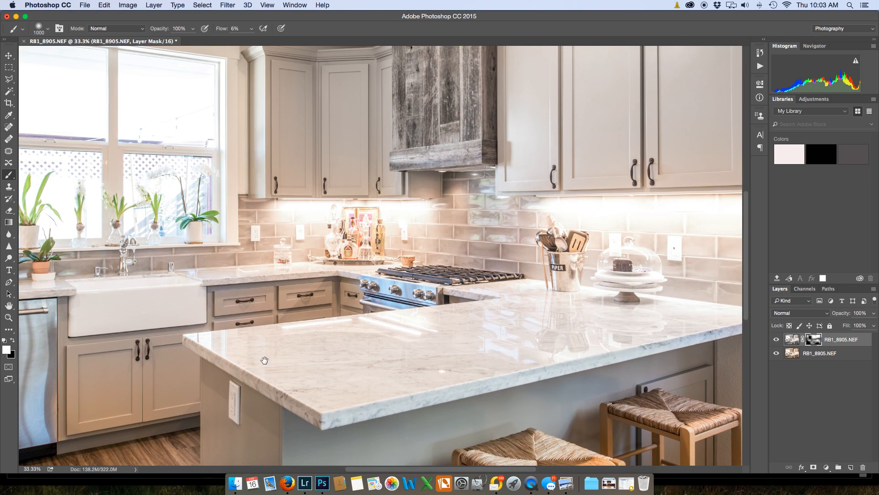
# - Paint the mask over the wood floor and lower cabinets with the 1000 px brush, and inspect the stool area
pyautogui.moveTo(264, 360)
pyautogui.mouseDown()
pyautogui.moveTo(464, 190)
pyautogui.moveTo(539, 157)
pyautogui.mouseUp()
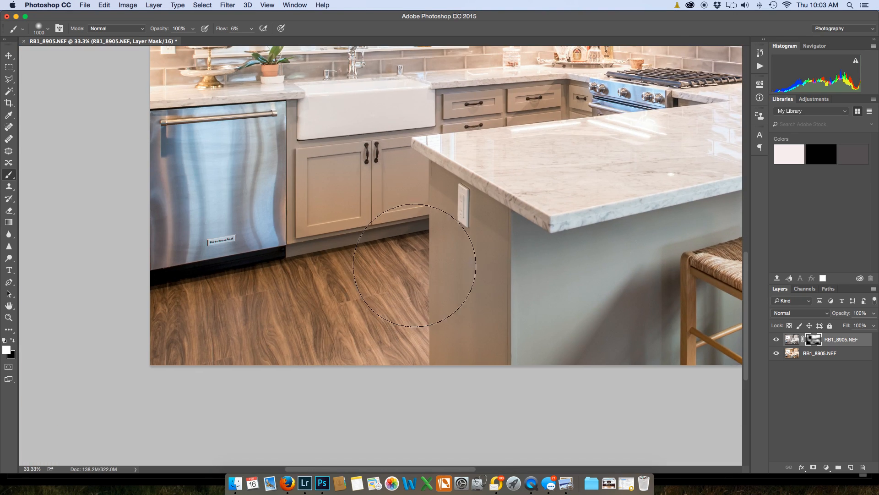
pyautogui.moveTo(312, 316)
pyautogui.mouseDown()
pyautogui.moveTo(256, 297)
pyautogui.moveTo(227, 323)
pyautogui.moveTo(305, 328)
pyautogui.moveTo(481, 216)
pyautogui.moveTo(458, 271)
pyautogui.moveTo(415, 193)
pyautogui.moveTo(326, 212)
pyautogui.moveTo(338, 335)
pyautogui.moveTo(270, 320)
pyautogui.moveTo(172, 205)
pyautogui.moveTo(490, 119)
pyautogui.moveTo(568, 147)
pyautogui.moveTo(618, 147)
pyautogui.moveTo(350, 128)
pyautogui.moveTo(214, 318)
pyautogui.moveTo(541, 306)
pyautogui.moveTo(440, 334)
pyautogui.moveTo(373, 219)
pyautogui.mouseUp()
pyautogui.hscroll(15, 373, 218)
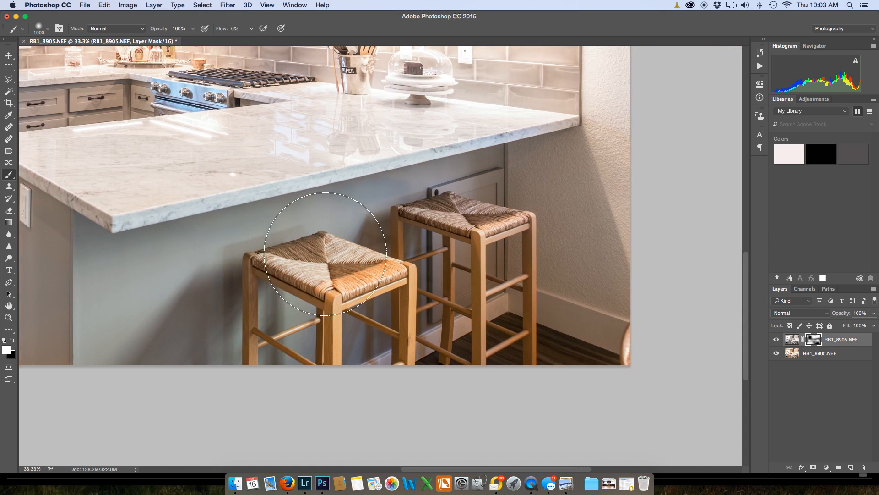
pyautogui.hscroll(5, 336, 253)
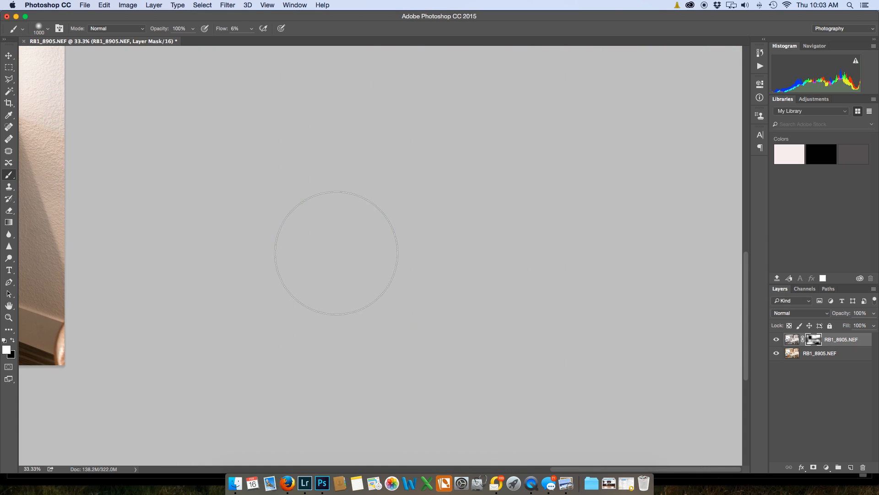
# - Switch to Lightroom and browse the photos to open the kitchen island shot RB1_9001.NEF
pyautogui.click(303, 476)
pyautogui.scroll(10, 506, 448)
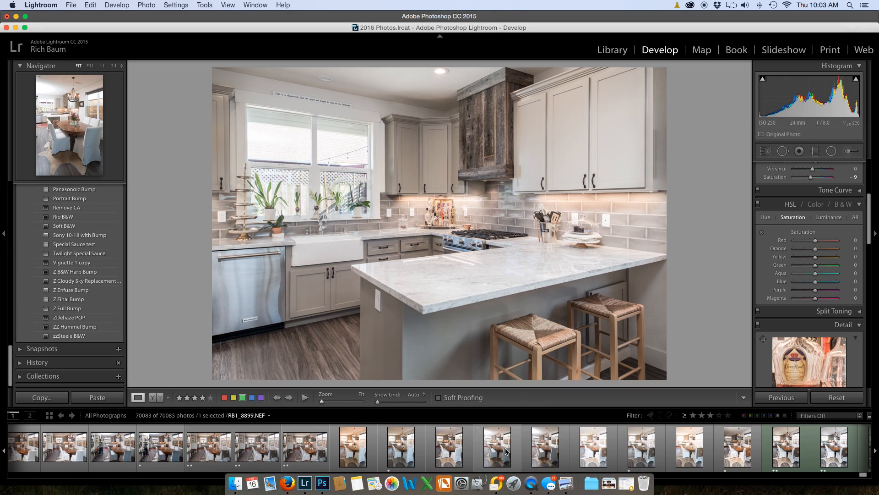
pyautogui.scroll(-10, 506, 451)
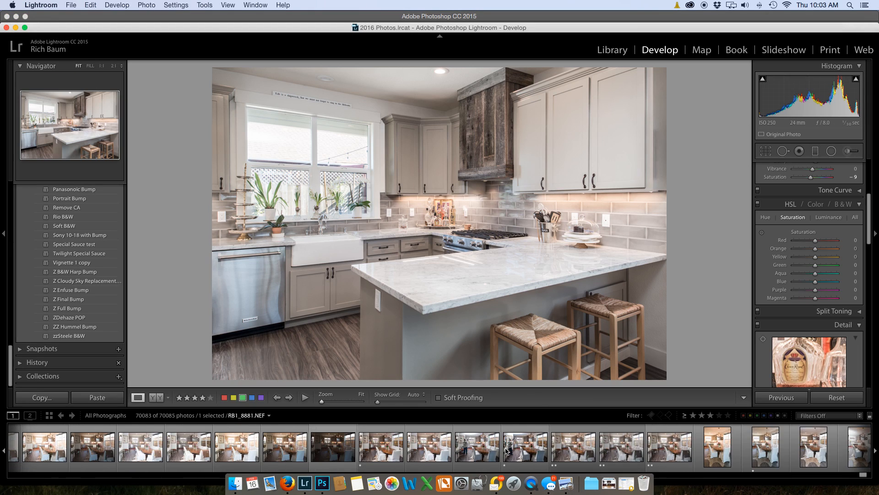
pyautogui.scroll(-10, 506, 450)
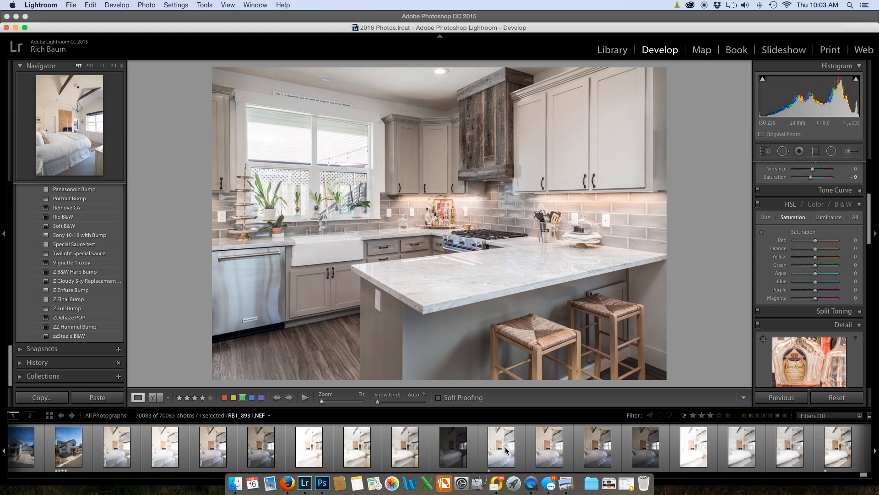
pyautogui.scroll(-5, 506, 450)
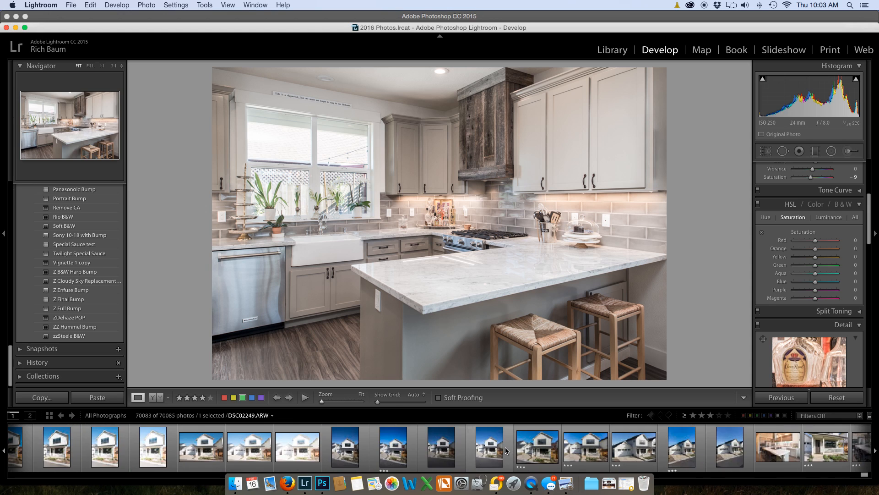
pyautogui.scroll(-10, 506, 450)
pyautogui.scroll(-10, 506, 451)
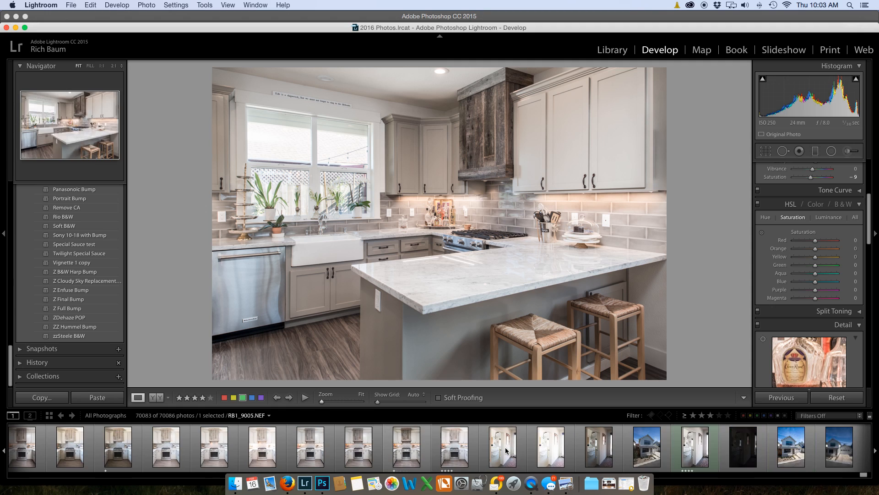
pyautogui.scroll(1, 506, 450)
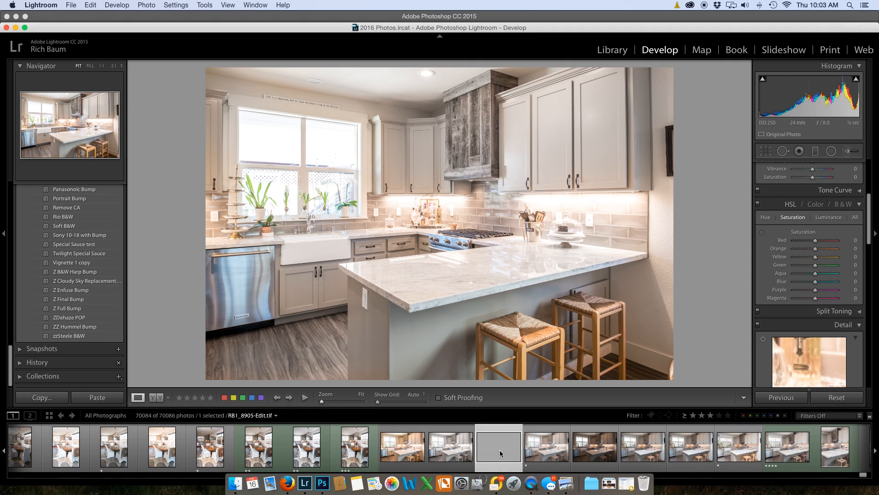
pyautogui.scroll(-10, 501, 452)
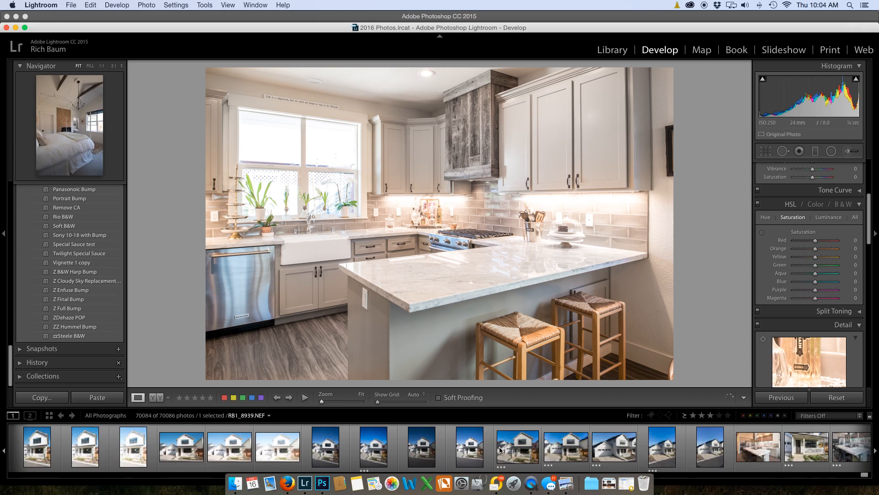
pyautogui.scroll(-10, 501, 450)
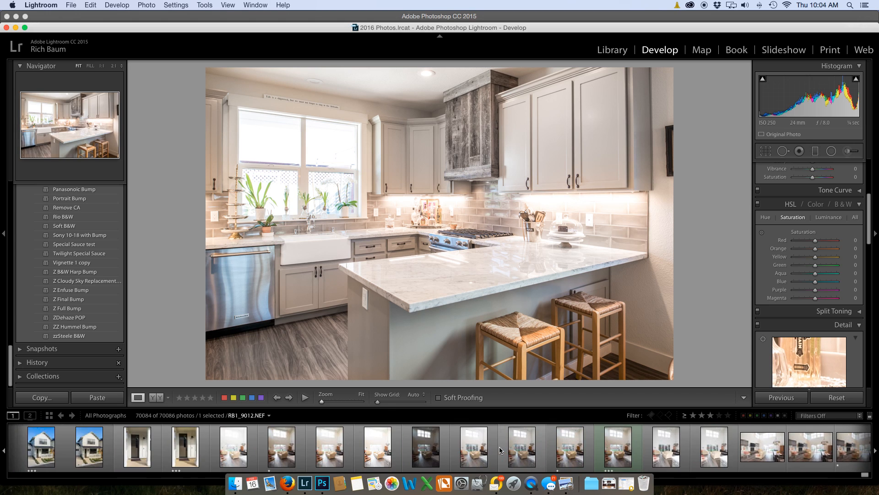
pyautogui.scroll(-5, 501, 450)
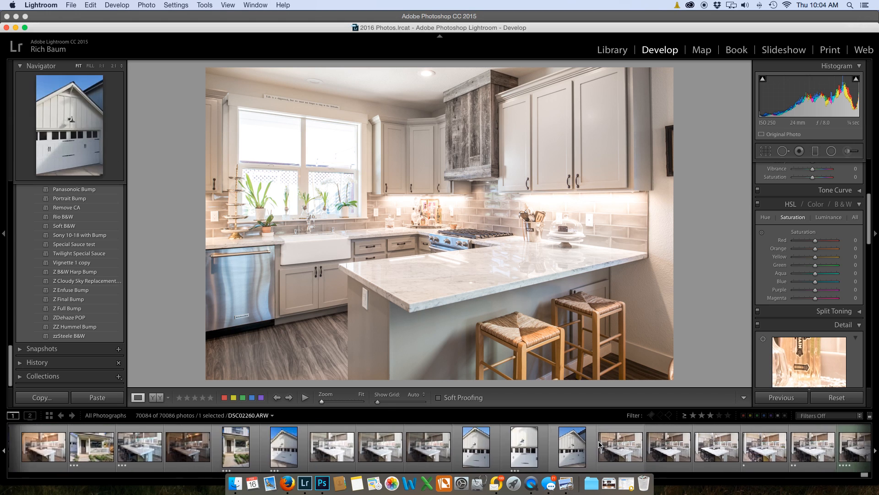
pyautogui.click(651, 452)
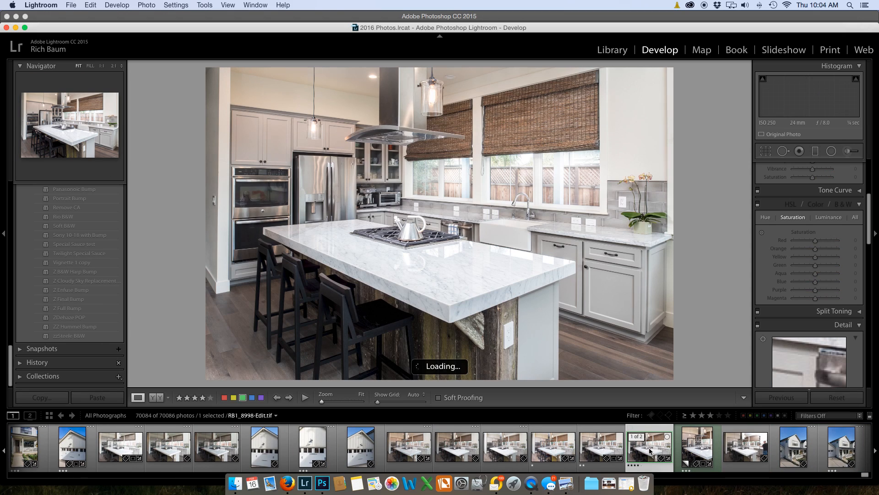
pyautogui.click(413, 446)
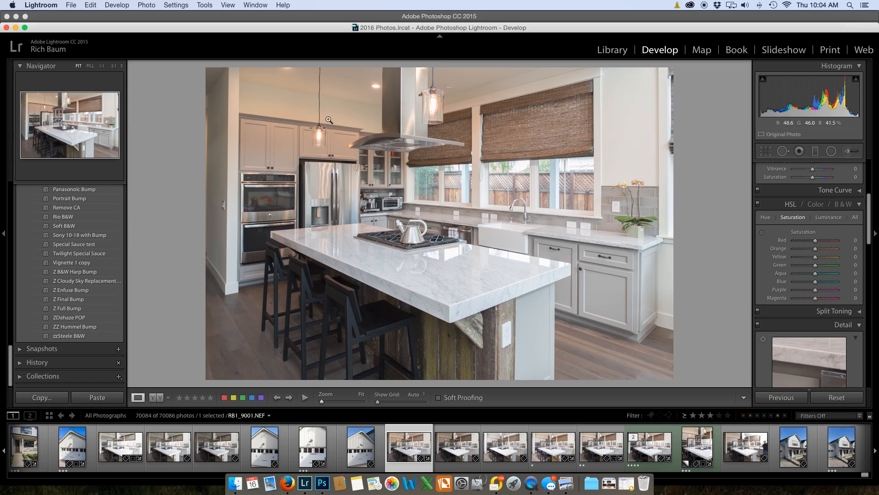
# - Create a virtual copy of the kitchen island photo with orange and yellow saturation at -64, and compare it with the original
pyautogui.rightClick(412, 165)
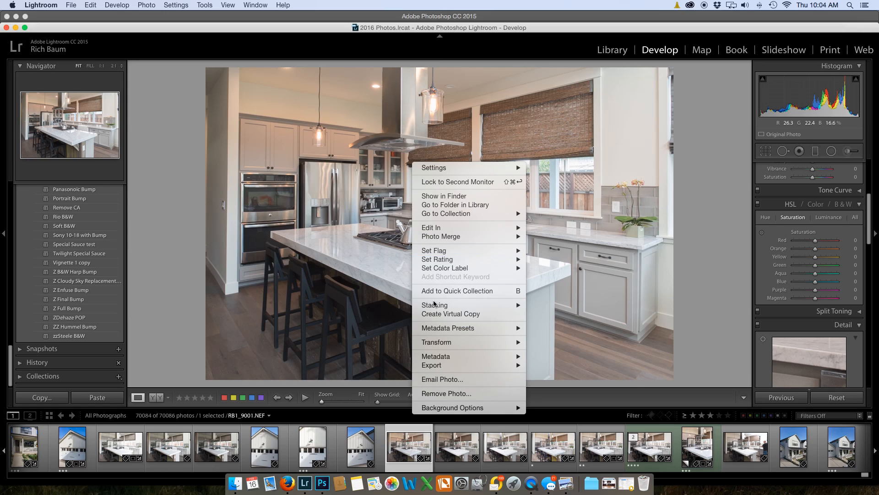
pyautogui.click(434, 316)
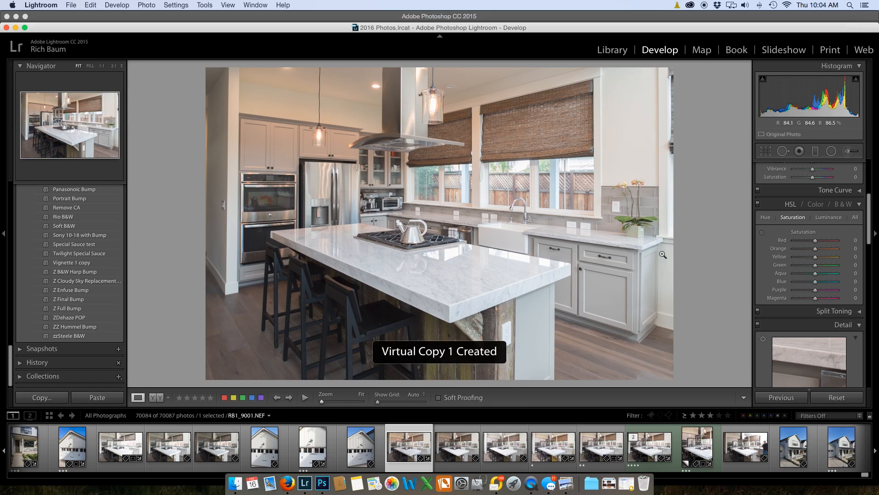
pyautogui.click(802, 249)
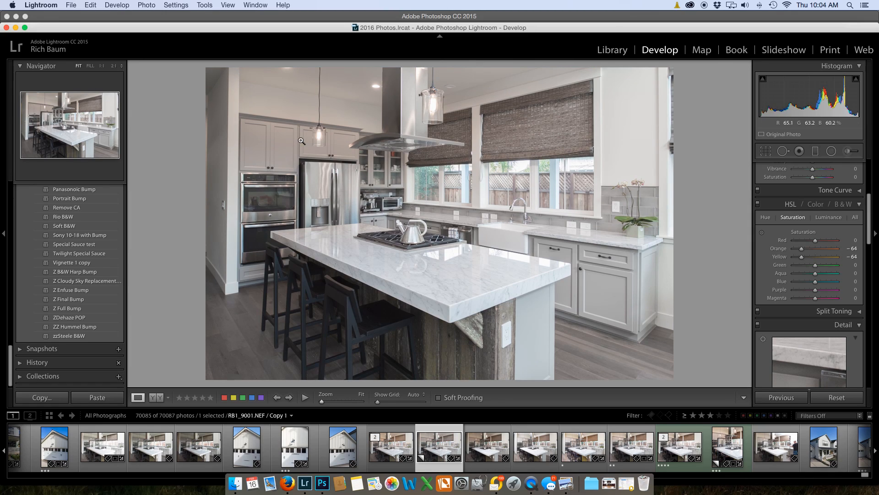
pyautogui.press('Left')
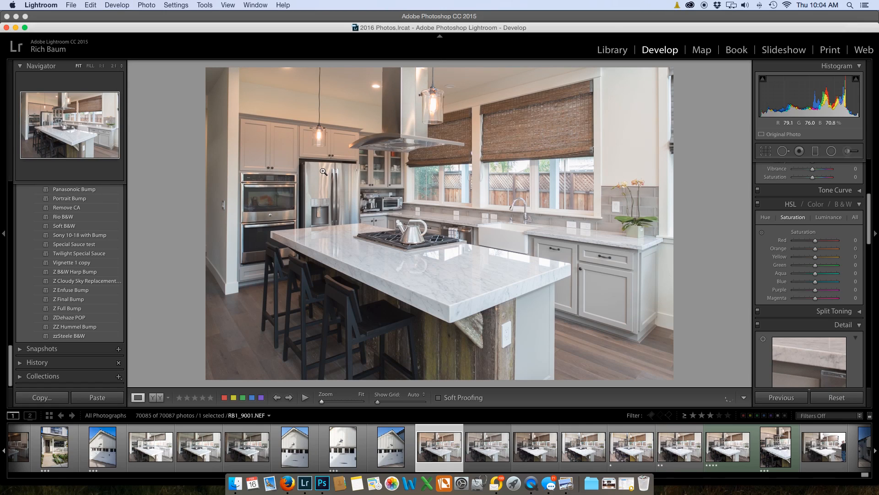
pyautogui.press('Right')
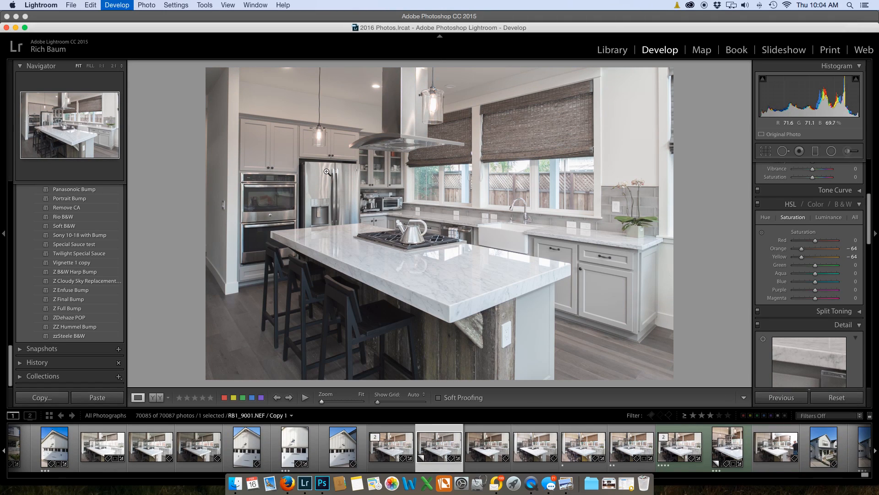
pyautogui.press('Right')
pyautogui.press('Left')
pyautogui.press('Left')
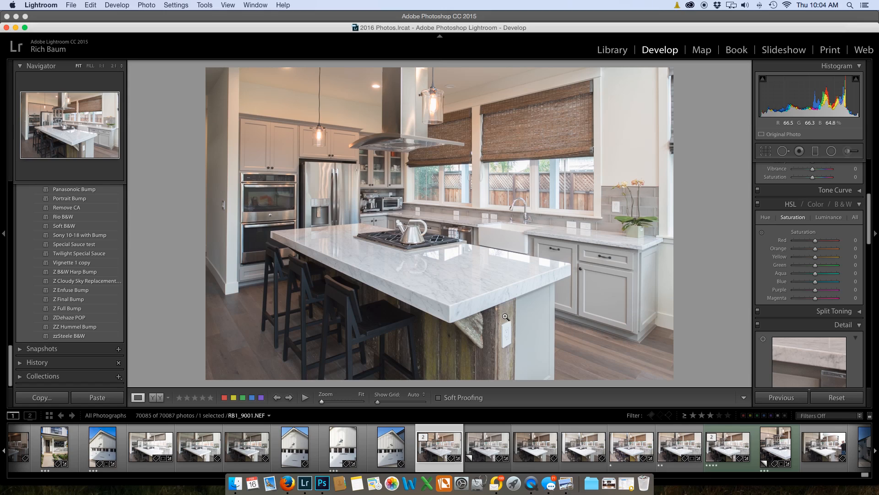
# - Select the original RB1_9001.NEF together with its virtual copy and open both as layers in Photoshop
pyautogui.keyDown('super'); pyautogui.click(486, 448); pyautogui.keyUp('super')
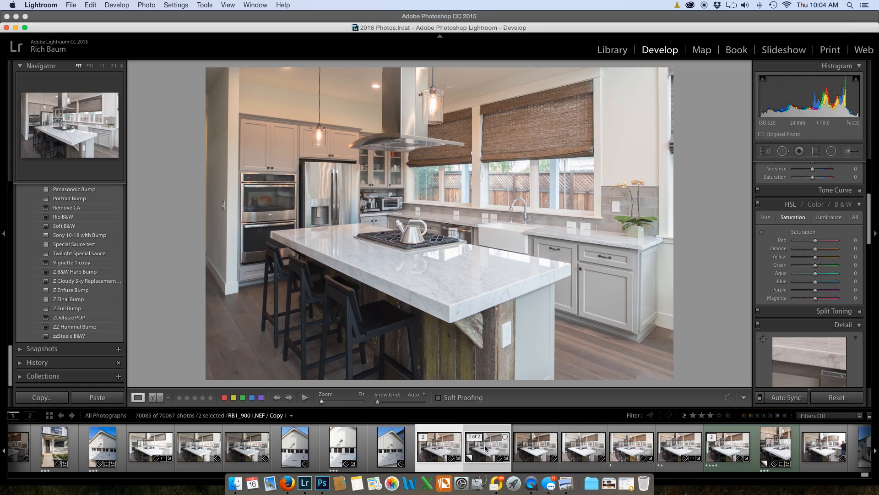
pyautogui.rightClick(486, 448)
pyautogui.moveTo(498, 288)
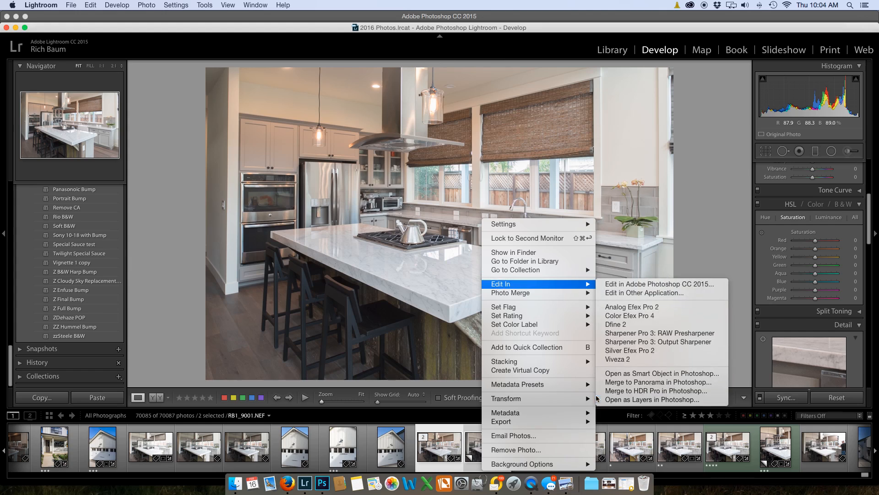
pyautogui.click(603, 398)
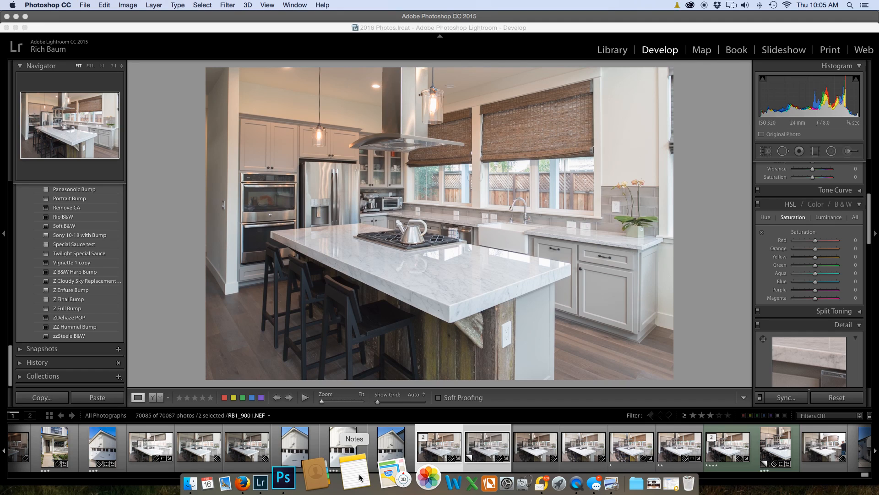
# - Switch to Photoshop, move the desaturated island layer above the warm one, and hide it with a black layer mask
pyautogui.click(323, 477)
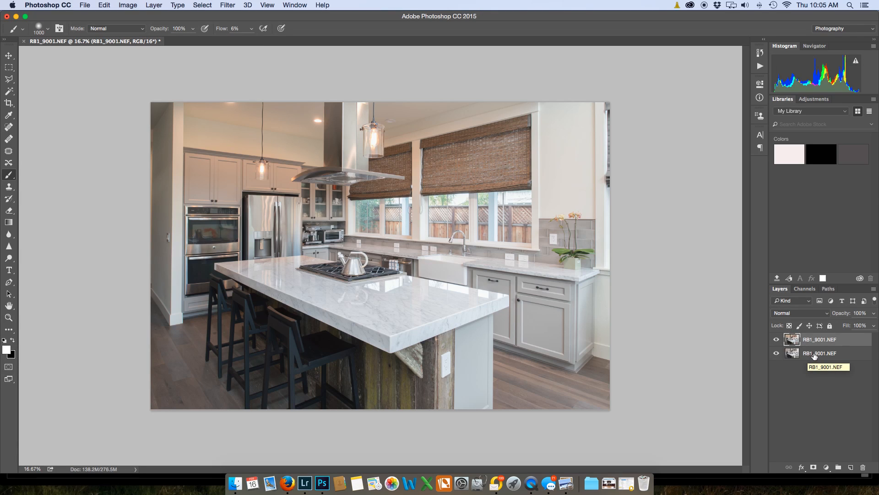
pyautogui.moveTo(812, 355); pyautogui.dragTo(813, 343)
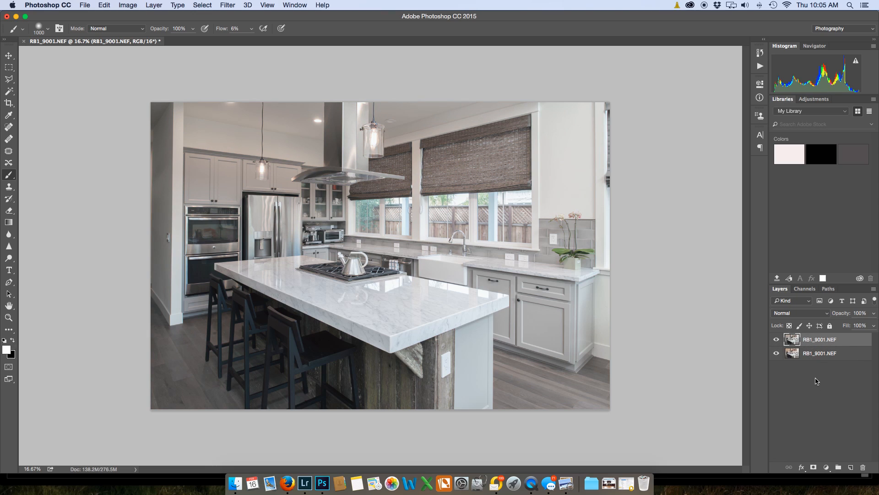
pyautogui.keyDown('alt'); pyautogui.click(813, 467); pyautogui.keyUp('alt')
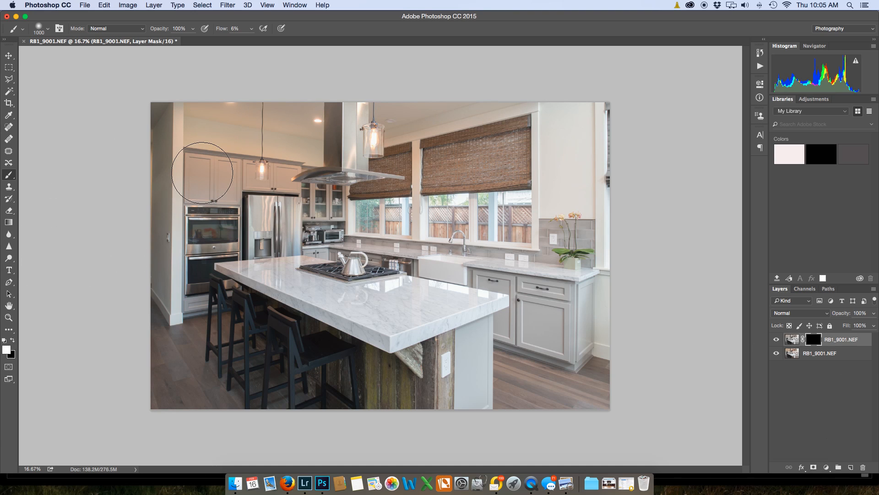
# - Reduce the brush to 800 px and paint the mask white over the ceiling, wall and upper cabinets above the ovens and refrigerator
pyautogui.press('super+plus')
pyautogui.press('super+plus')
pyautogui.moveTo(358, 192)
pyautogui.mouseDown()
pyautogui.moveTo(745, 384)
pyautogui.moveTo(666, 392)
pyautogui.mouseUp()
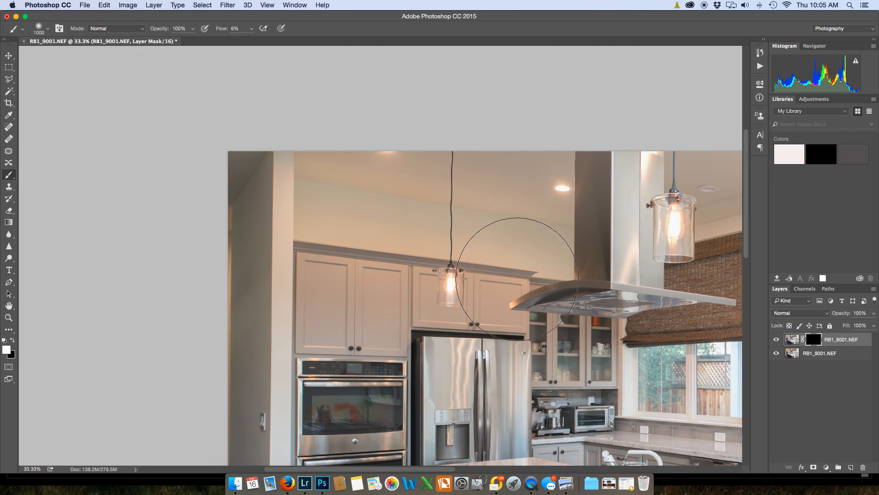
pyautogui.press('[')
pyautogui.press('[')
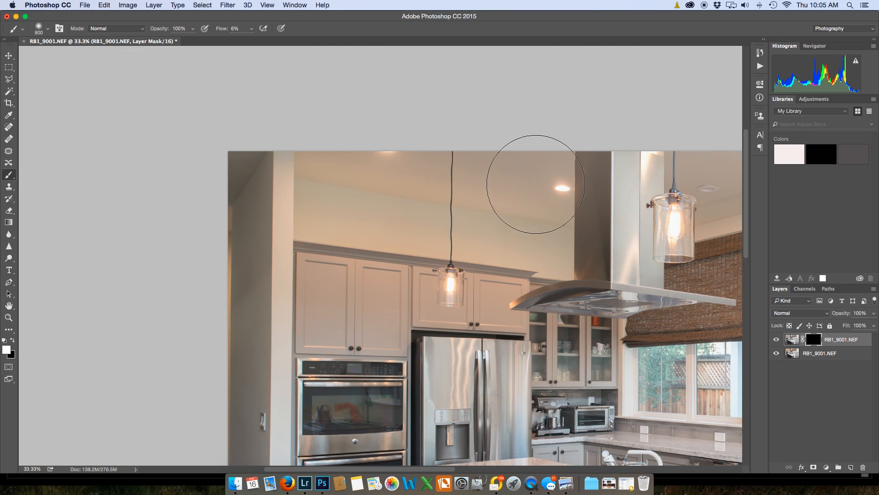
pyautogui.moveTo(358, 160)
pyautogui.mouseDown()
pyautogui.moveTo(389, 174)
pyautogui.moveTo(316, 169)
pyautogui.moveTo(338, 190)
pyautogui.moveTo(324, 193)
pyautogui.moveTo(386, 210)
pyautogui.moveTo(334, 219)
pyautogui.moveTo(350, 231)
pyautogui.moveTo(559, 205)
pyautogui.moveTo(589, 190)
pyautogui.moveTo(574, 214)
pyautogui.moveTo(572, 242)
pyautogui.moveTo(542, 264)
pyautogui.moveTo(578, 258)
pyautogui.moveTo(531, 274)
pyautogui.moveTo(509, 313)
pyautogui.moveTo(524, 333)
pyautogui.moveTo(530, 284)
pyautogui.moveTo(521, 257)
pyautogui.moveTo(511, 352)
pyautogui.moveTo(438, 363)
pyautogui.moveTo(370, 348)
pyautogui.moveTo(449, 339)
pyautogui.moveTo(416, 277)
pyautogui.moveTo(403, 292)
pyautogui.moveTo(382, 261)
pyautogui.moveTo(391, 323)
pyautogui.moveTo(391, 274)
pyautogui.moveTo(380, 264)
pyautogui.moveTo(385, 228)
pyautogui.moveTo(322, 272)
pyautogui.moveTo(313, 222)
pyautogui.moveTo(323, 187)
pyautogui.moveTo(383, 351)
pyautogui.moveTo(364, 267)
pyautogui.moveTo(366, 284)
pyautogui.moveTo(345, 264)
pyautogui.moveTo(282, 310)
pyautogui.moveTo(423, 404)
pyautogui.moveTo(549, 334)
pyautogui.moveTo(547, 292)
pyautogui.moveTo(521, 295)
pyautogui.moveTo(549, 244)
pyautogui.moveTo(540, 189)
pyautogui.moveTo(313, 192)
pyautogui.moveTo(374, 234)
pyautogui.mouseUp()
# - Set the brush flow to 100% and paint the mask black over the pendant lamp's bulb and glass shade with a small brush
pyautogui.press('super+equal')
pyautogui.press('super+equal')
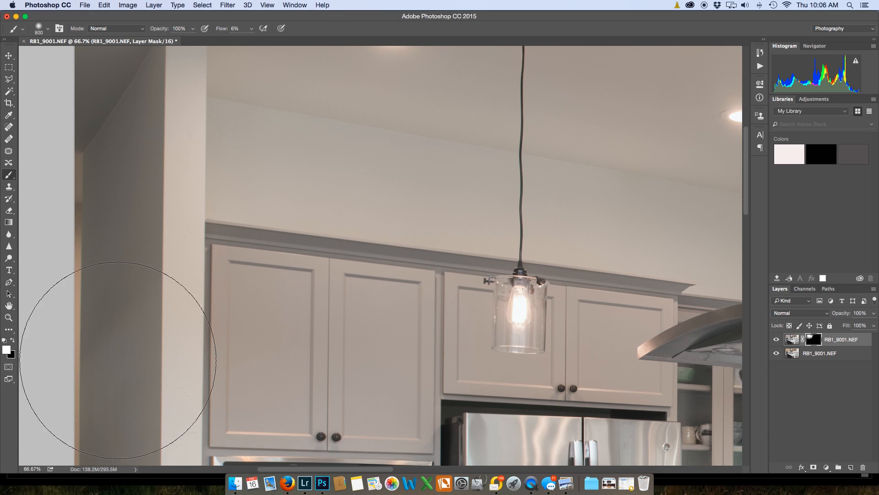
pyautogui.press('x')
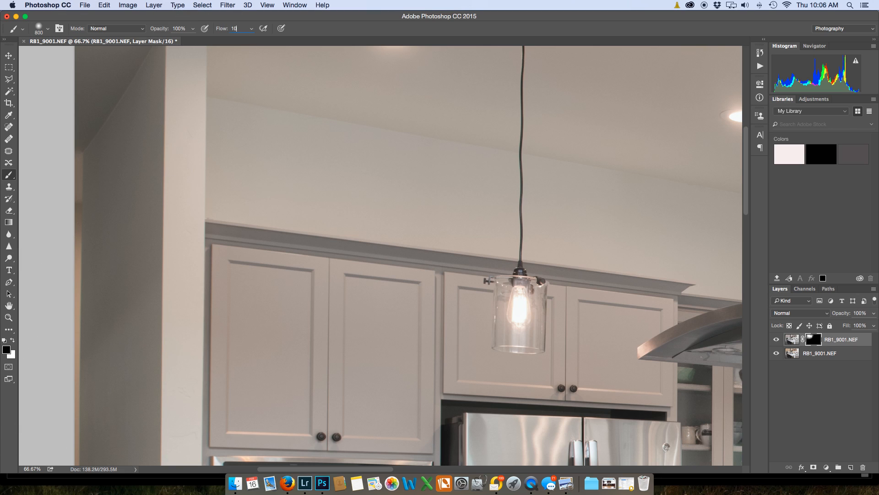
pyautogui.write('0')
pyautogui.press('[')
pyautogui.press('[')
pyautogui.press('[')
pyautogui.press('[')
pyautogui.press('[')
pyautogui.press('[')
pyautogui.press('[')
pyautogui.press('[')
pyautogui.press('[')
pyautogui.press('[')
pyautogui.press('[')
pyautogui.moveTo(519, 301)
pyautogui.mouseDown()
pyautogui.moveTo(518, 319)
pyautogui.moveTo(522, 313)
pyautogui.mouseUp()
pyautogui.press(']')
pyautogui.press(']')
pyautogui.press(']')
pyautogui.press(']')
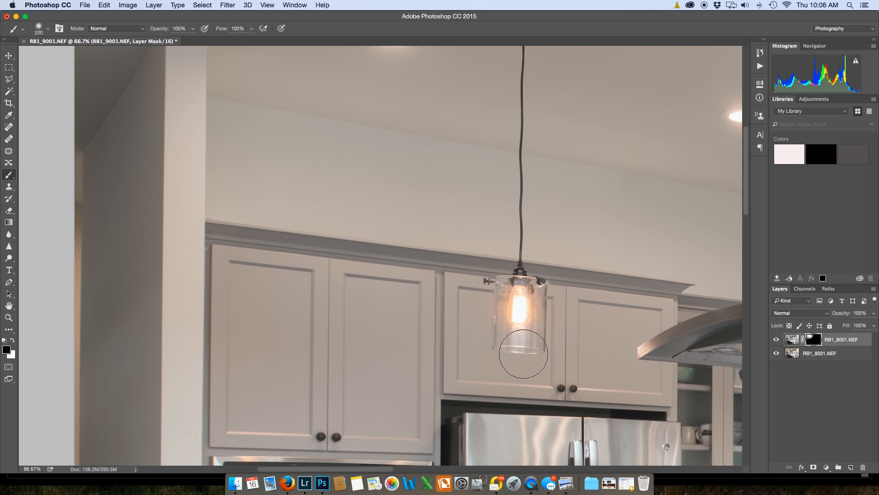
pyautogui.press('[')
# - Compare the color correction with the warm original by hiding and showing the masked layer, and review the whole photo
pyautogui.click(777, 340)
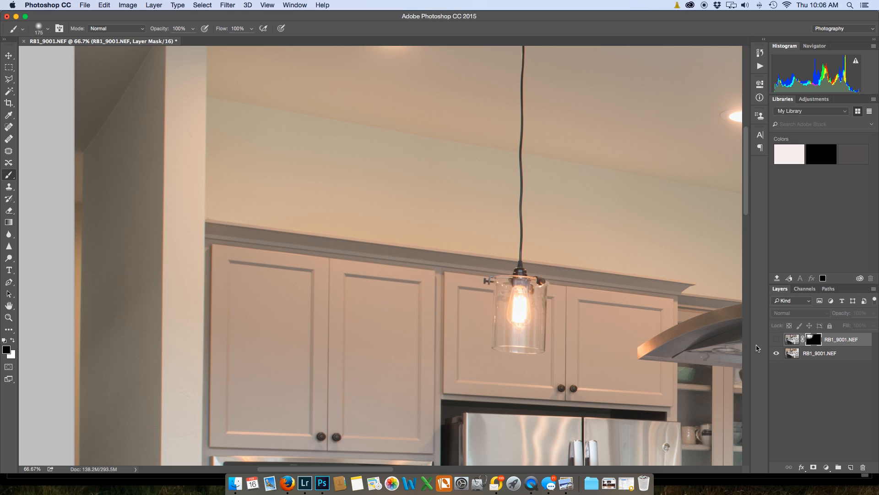
pyautogui.click(777, 340)
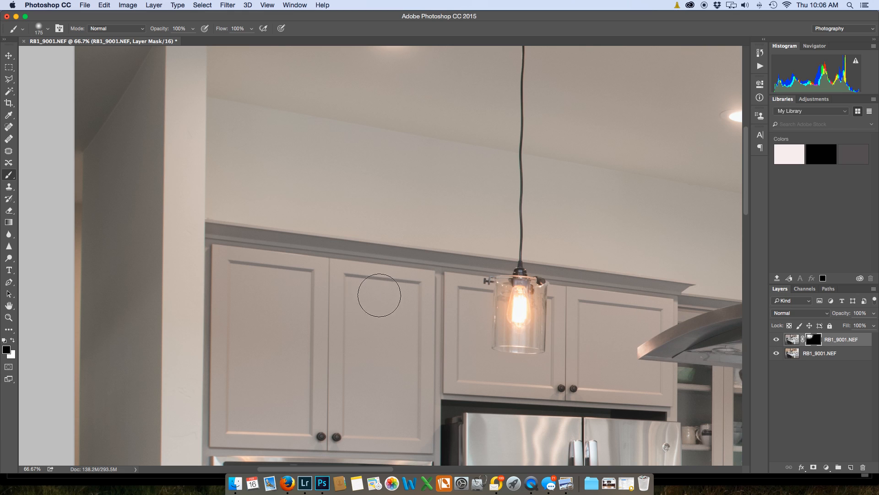
pyautogui.click(776, 340)
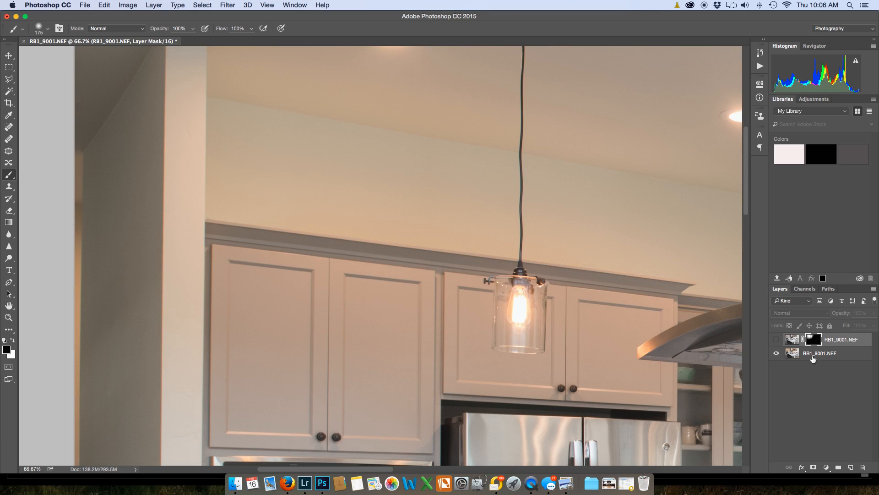
pyautogui.click(776, 340)
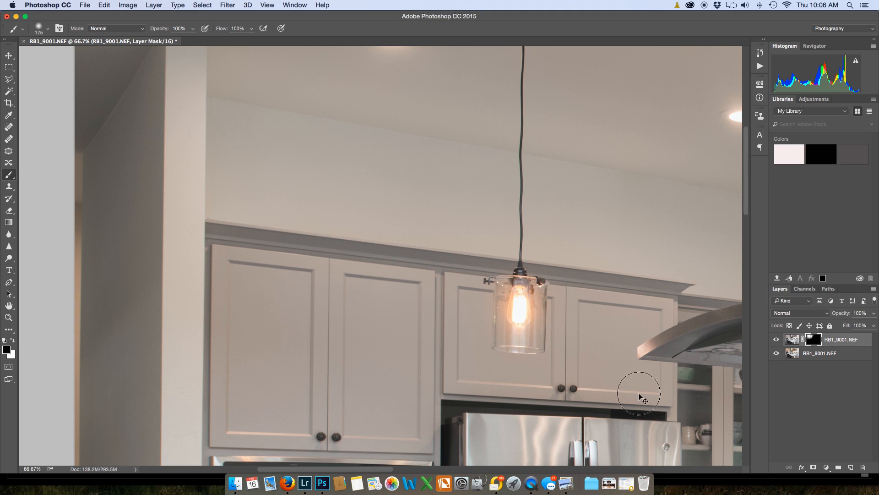
pyautogui.press('super+minus')
pyautogui.press('super+minus')
pyautogui.press('super+minus')
pyautogui.press('super+minus')
pyautogui.press('super+minus')
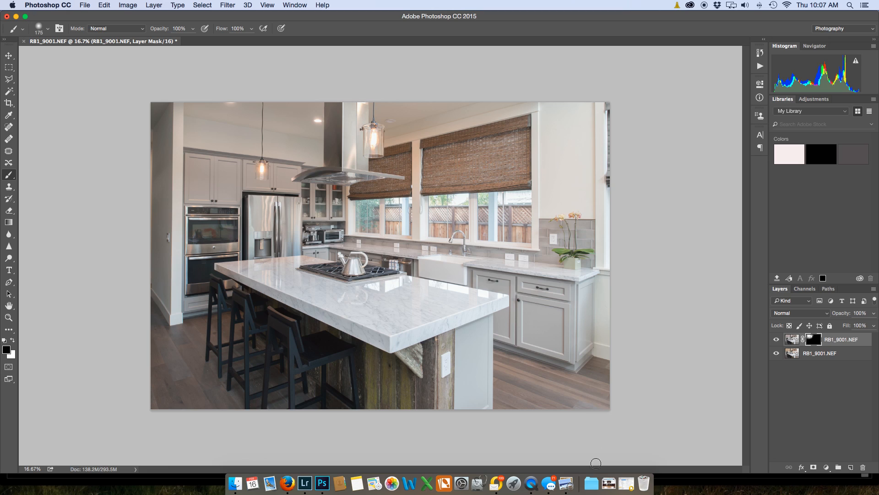
pyautogui.rightClick(529, 478)
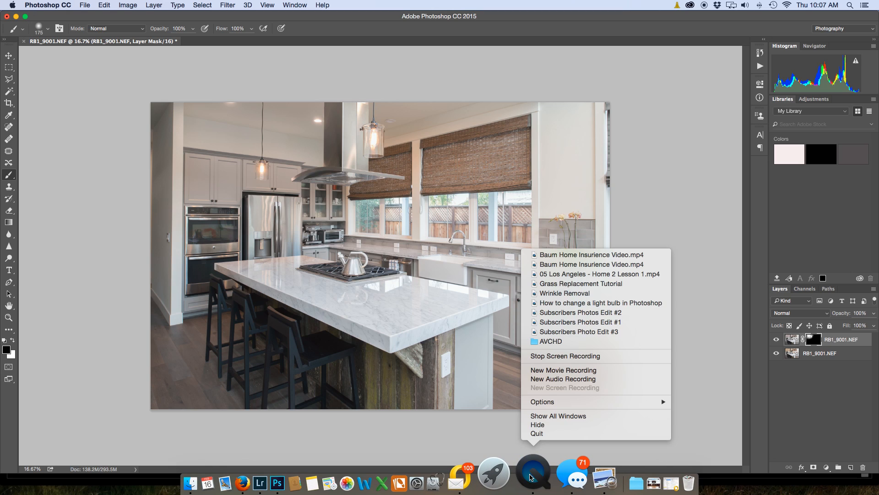